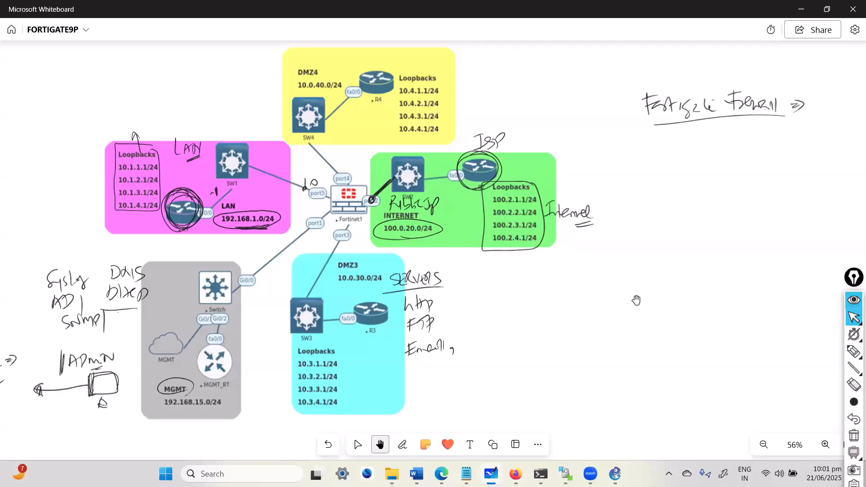
- Pan the whiteboard away from the FortiGate topology diagram to a blank area
left_click_drag(627, 187, 636, 128)
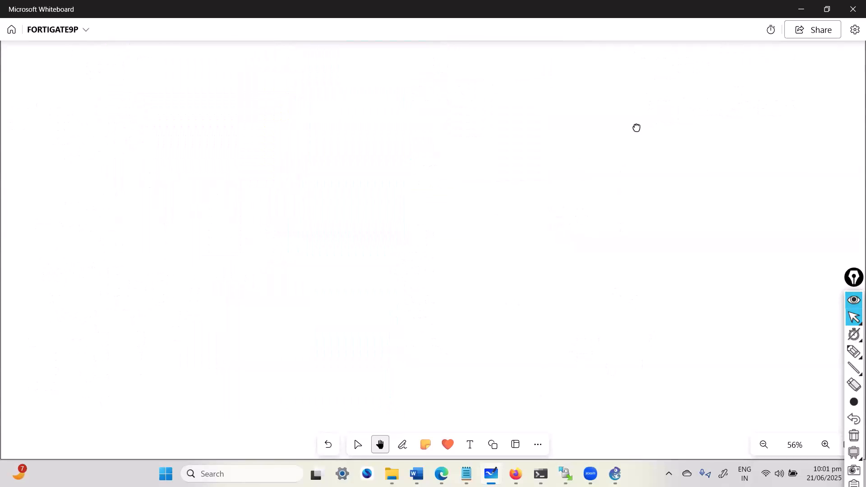
- Handwrite an underlined 'GNS3' followed by an arrow on the whiteboard
key("alt+w")
mouse_move(206, 92)
left_mouse_down()
mouse_move(192, 107)
mouse_move(205, 116)
left_mouse_up()
mouse_move(210, 112)
left_mouse_down()
mouse_move(221, 111)
mouse_move(220, 99)
left_mouse_up()
mouse_move(232, 99)
left_mouse_down()
mouse_move(225, 113)
mouse_move(235, 116)
left_mouse_up()
left_click_drag(197, 129, 264, 116)
left_click_drag(204, 122, 241, 120)
mouse_move(242, 120)
left_mouse_down()
mouse_move(206, 128)
mouse_move(244, 122)
left_mouse_up()
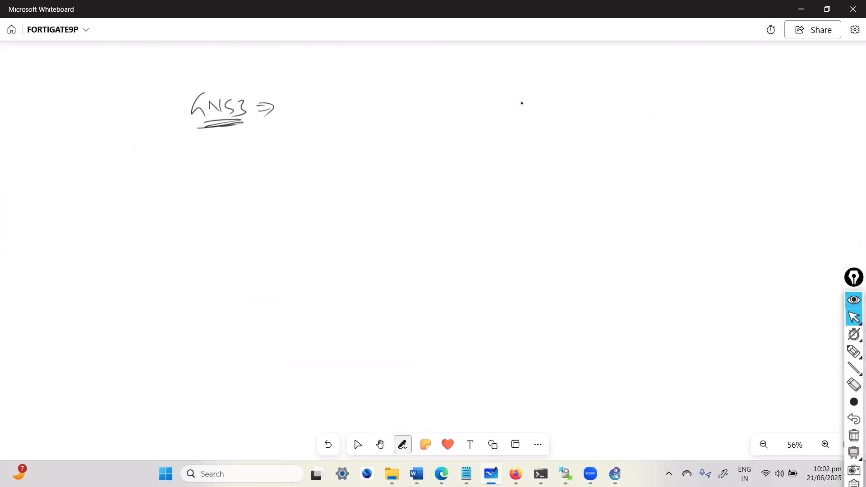
- Write 'installed' after the arrow, then bring the GNS3 project window forward
left_click_drag(308, 104, 330, 111)
mouse_move(339, 95)
left_mouse_down()
mouse_move(342, 109)
mouse_move(387, 112)
left_mouse_up()
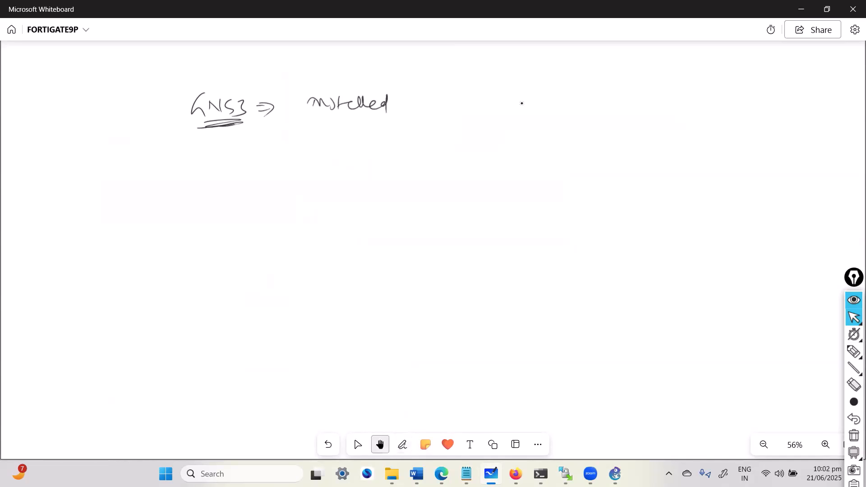
left_click(614, 471)
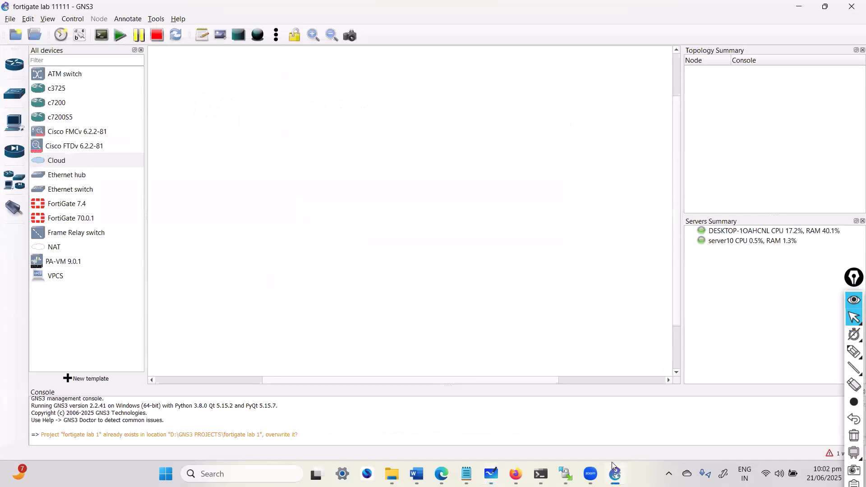
- Back in Whiteboard, number the 'installed' note as point '1)'
left_click(613, 465)
left_click(402, 445)
left_click_drag(284, 98, 285, 112)
left_click_drag(288, 97, 293, 139)
- Add point '2) VM =>' below, glance at GNS3, and return to the whiteboard
mouse_move(294, 125)
left_mouse_down()
mouse_move(296, 141)
mouse_move(332, 127)
left_mouse_up()
left_click_drag(339, 129, 355, 139)
mouse_move(367, 133)
left_mouse_down()
mouse_move(373, 143)
mouse_move(400, 134)
left_mouse_up()
key("alt+Tab")
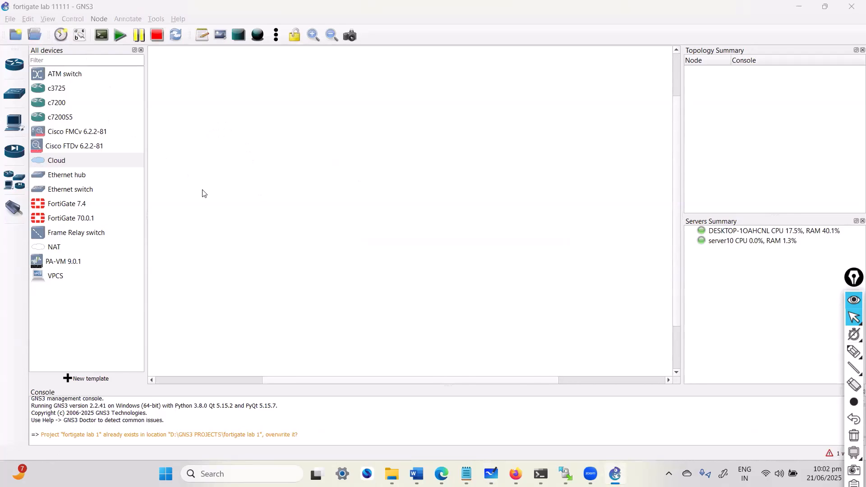
key("alt+Tab")
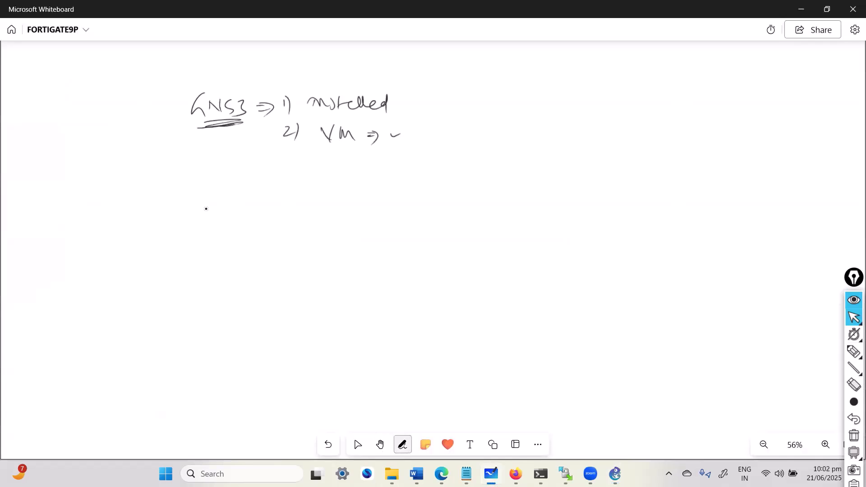
- Ink '3) Image-upload => / Appliance' below point 2, then switch back to GNS3
left_click_drag(285, 161, 287, 176)
mouse_move(295, 162)
left_mouse_down()
mouse_move(296, 179)
mouse_move(403, 160)
mouse_move(414, 169)
mouse_move(444, 165)
mouse_move(452, 190)
mouse_move(490, 167)
mouse_move(555, 166)
left_mouse_up()
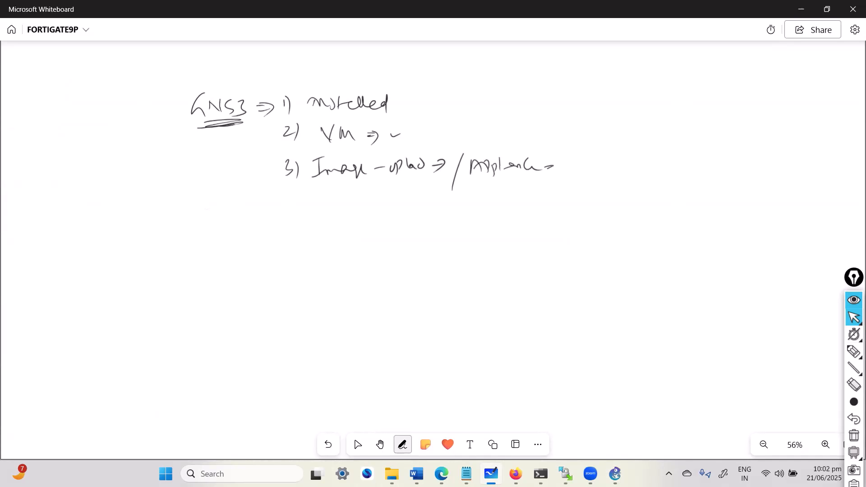
key("alt+Tab")
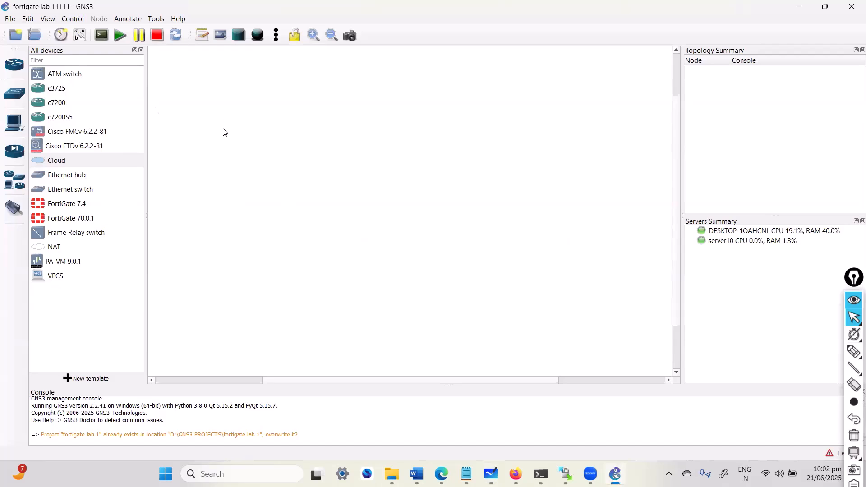
- Open GNS3's Edit > Preferences on General settings, then bring up the Windows Start menu
key("alt+Tab")
key("alt+Tab")
left_click(30, 21)
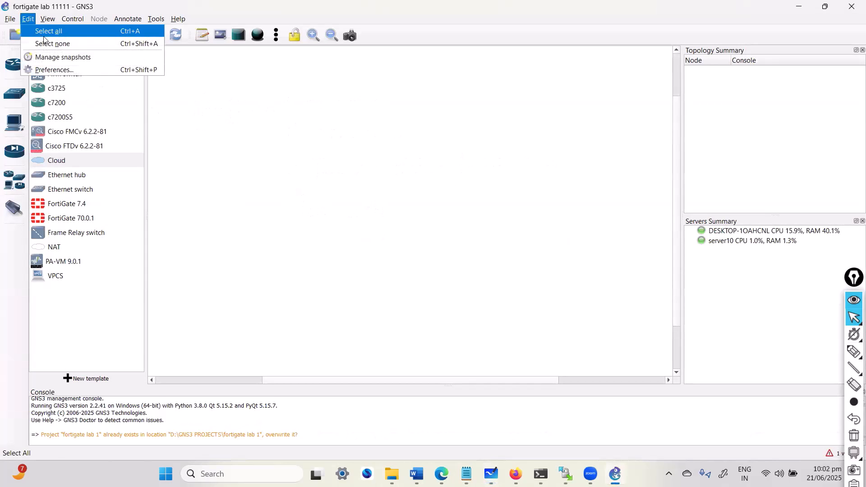
left_click(59, 70)
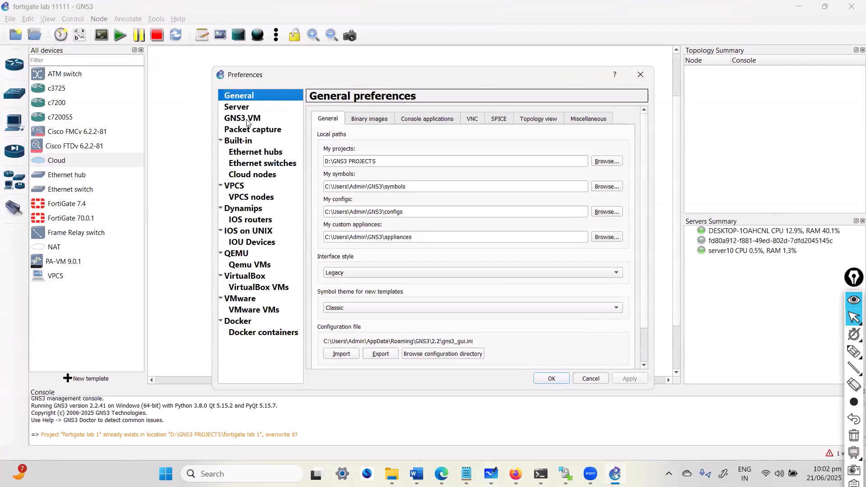
key("super")
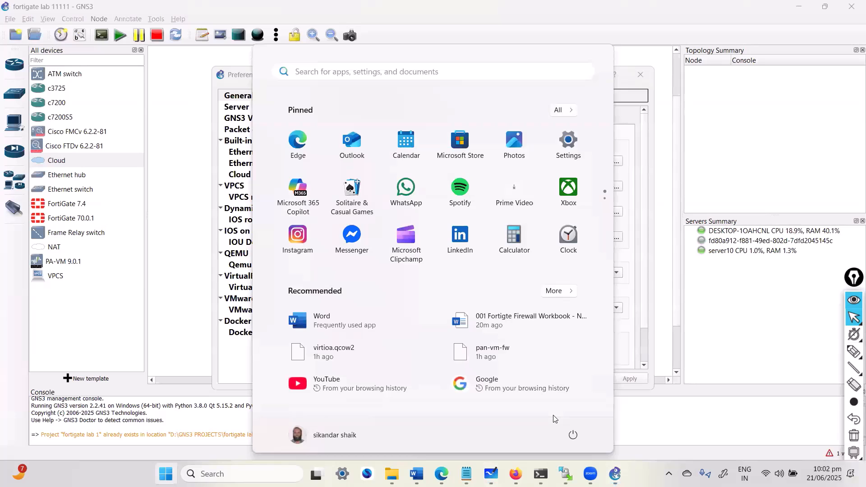
- Launch VMware Workstation Pro, view the Windows 10 x64 VM, and show GNS3's GNS3 VM preferences
type("win")
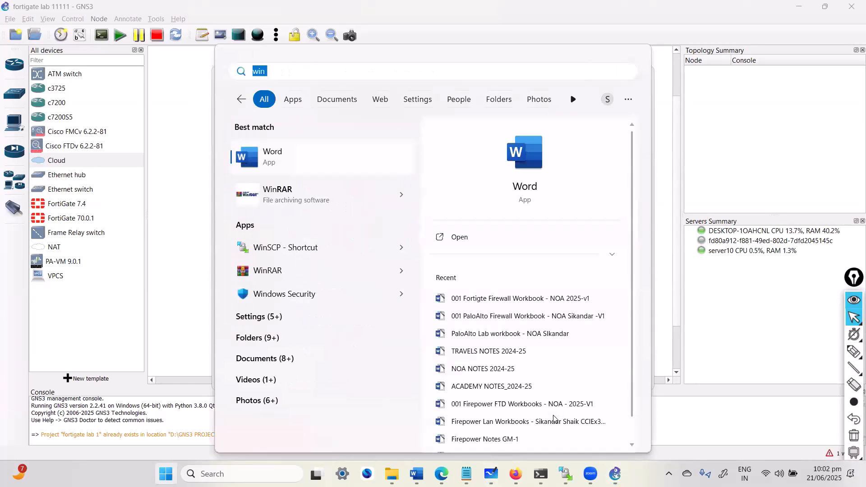
type("dows Security")
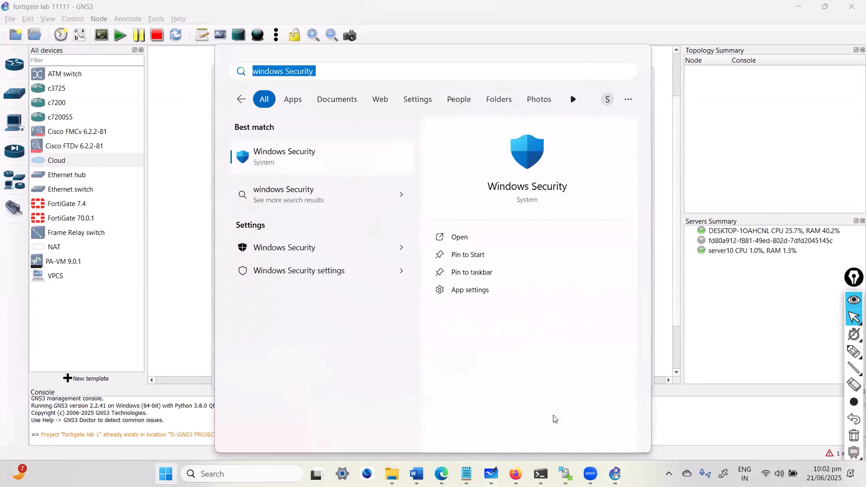
type("vmware")
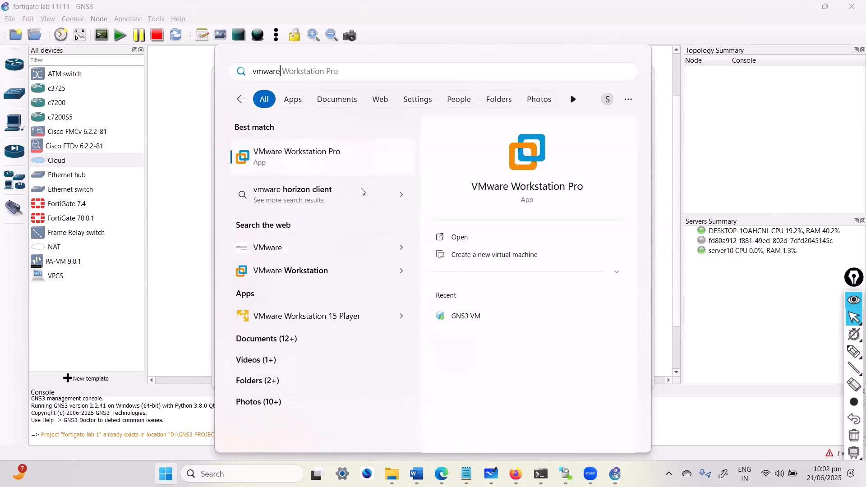
left_click(315, 161)
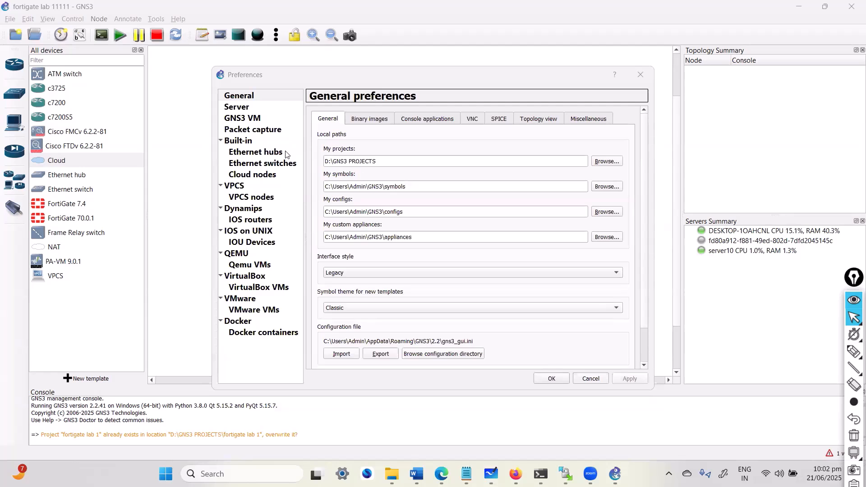
left_click(253, 118)
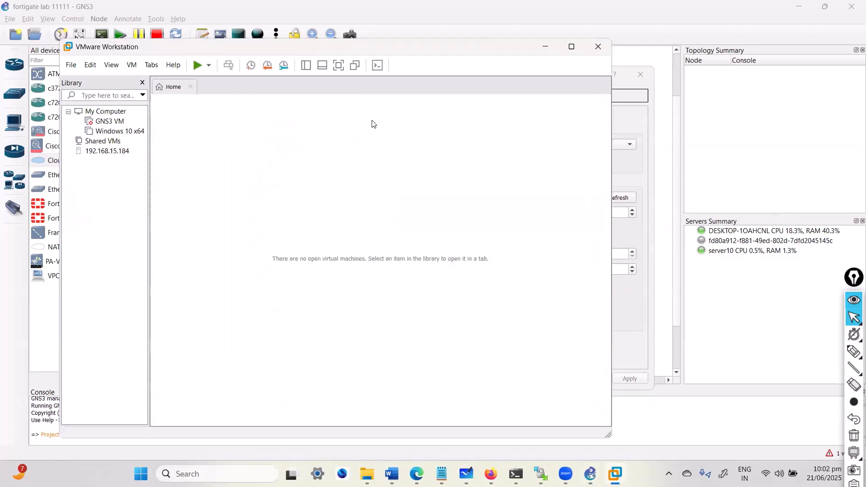
left_click(115, 132)
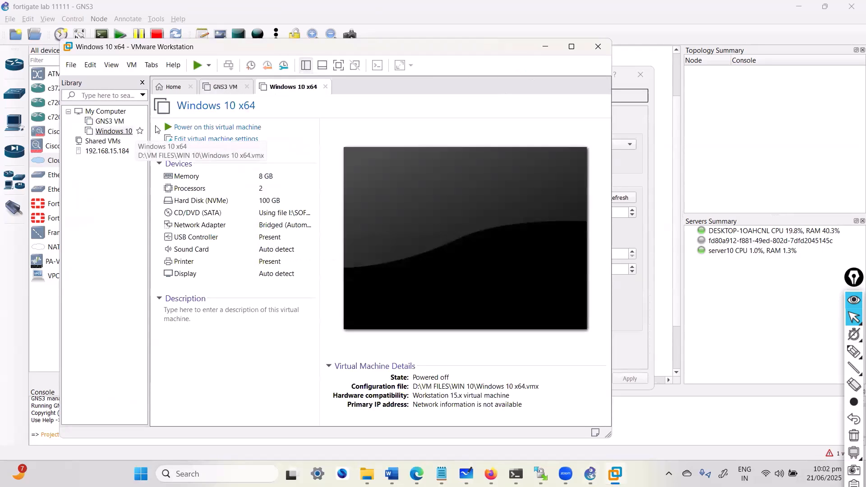
left_click(546, 47)
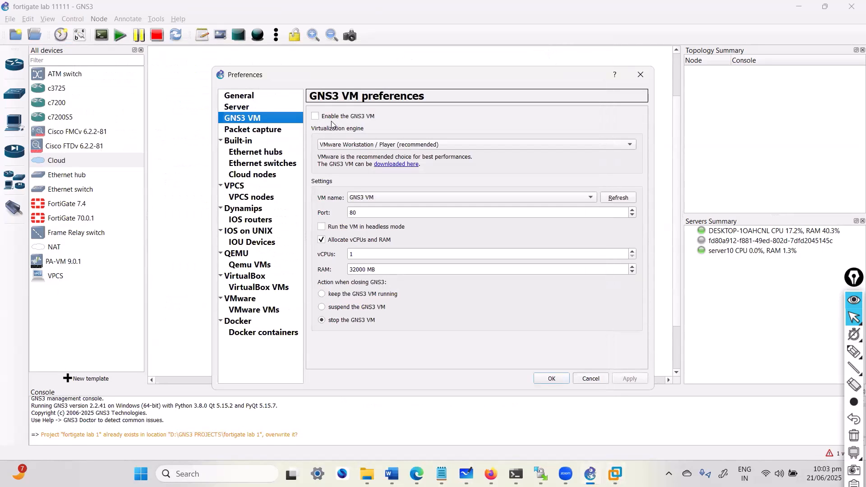
- Keep VMware Workstation as the GNS3 VM engine and check the 32000 MB RAM allocation
left_click(345, 145)
left_click(345, 146)
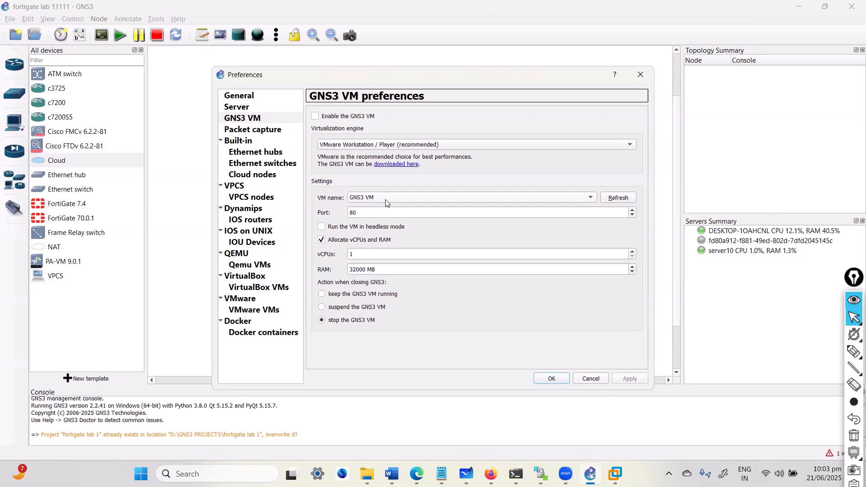
left_click(351, 270)
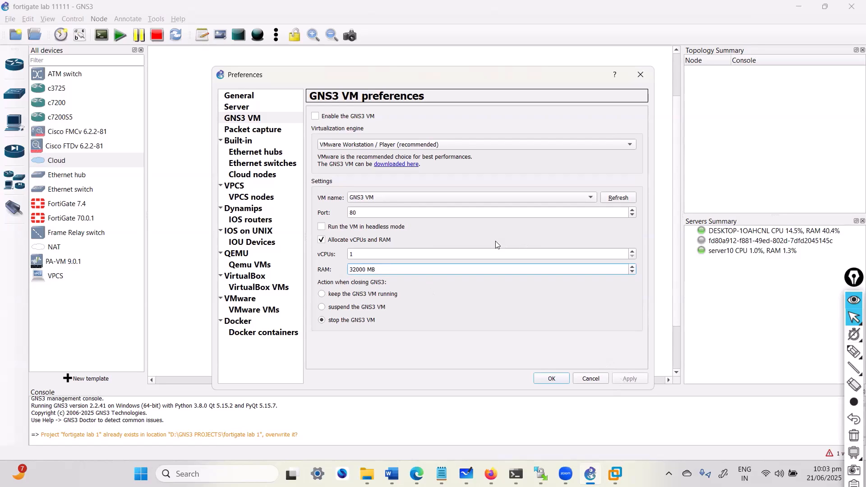
- Review the remote servers list under Server preferences, then switch to the browser
left_click(253, 108)
left_click(376, 117)
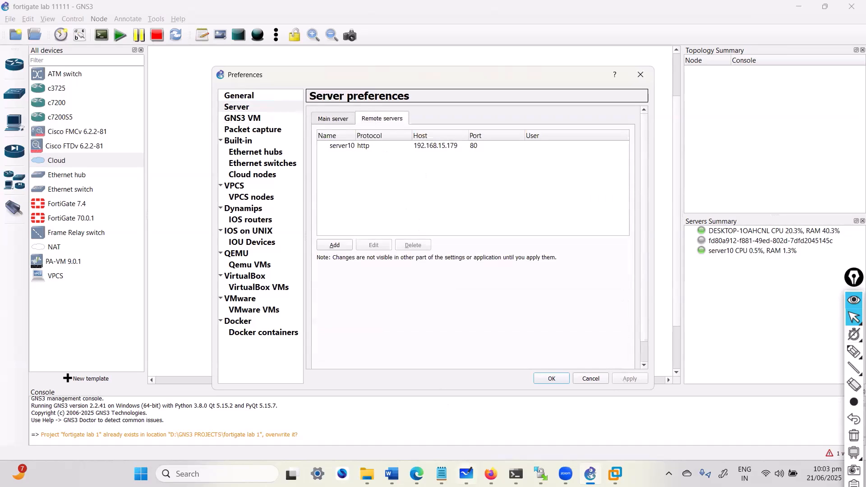
key("alt+Tab")
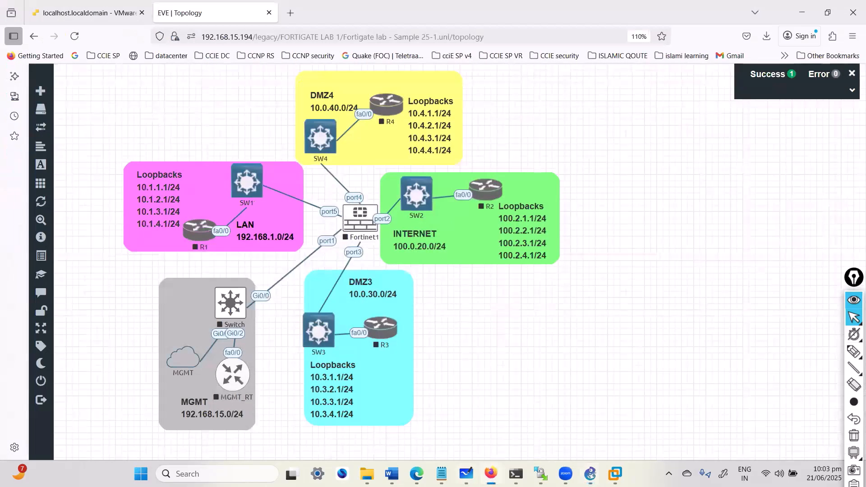
- Open the GNS3 VM - 2.2.4.1 console on the VMware ESXi host
left_click(102, 12)
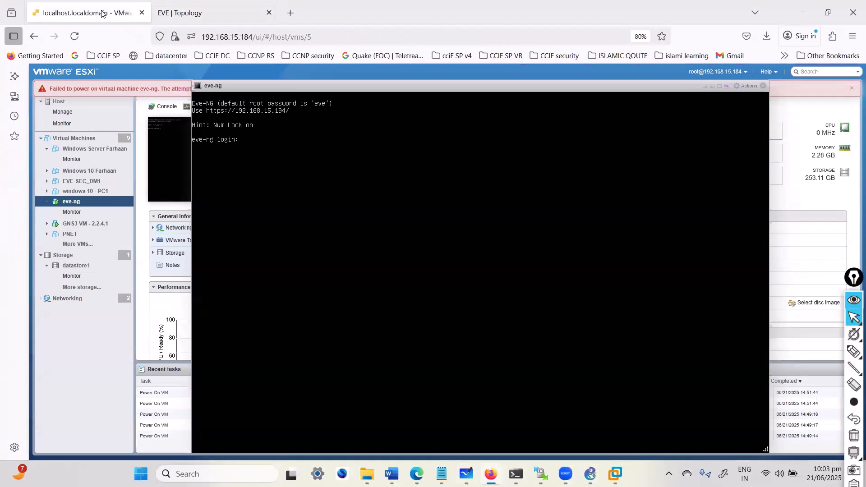
left_click(84, 225)
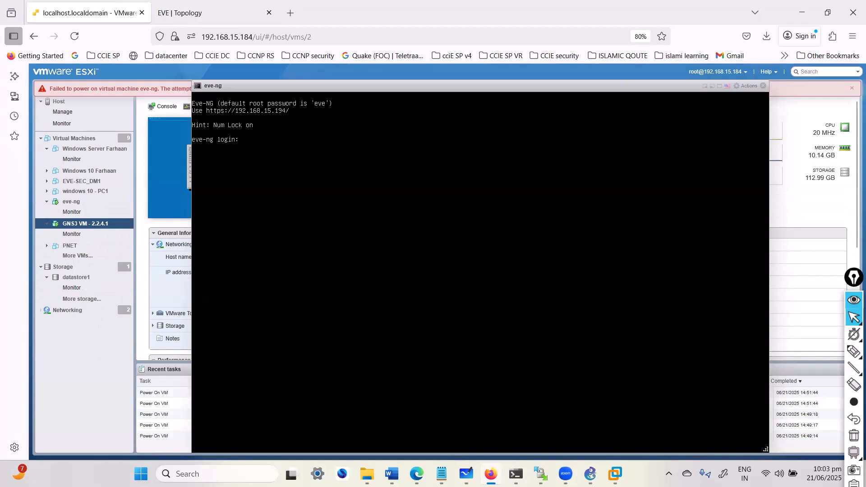
left_click(705, 86)
left_click(198, 162)
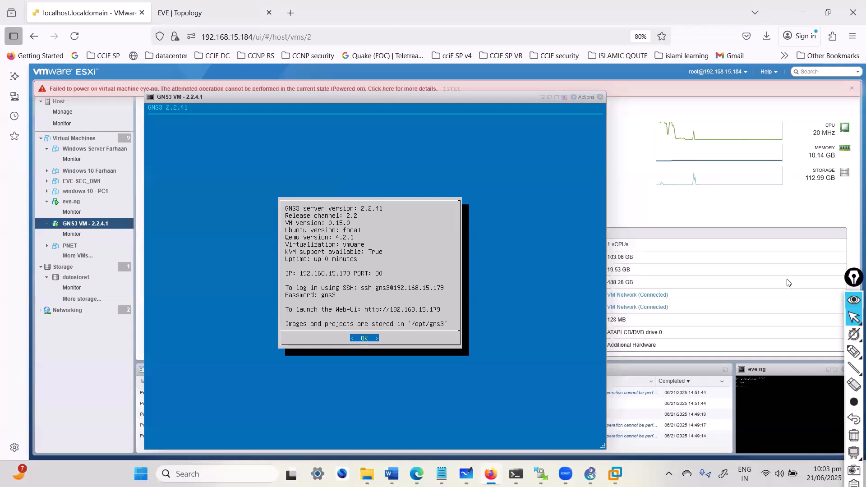
- Circle the console's 192.168.15.179 port 80 line, then return to GNS3's remote servers
left_click(854, 352)
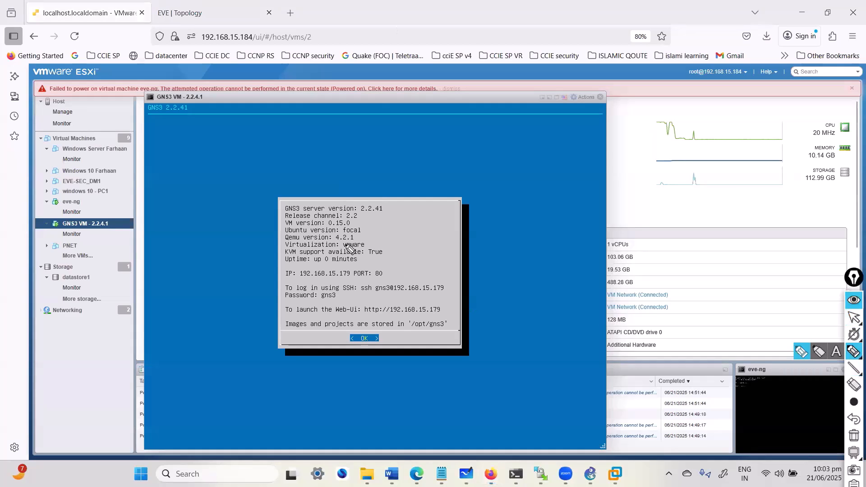
mouse_move(323, 288)
left_mouse_down()
mouse_move(388, 266)
mouse_move(272, 291)
mouse_move(342, 292)
left_mouse_up()
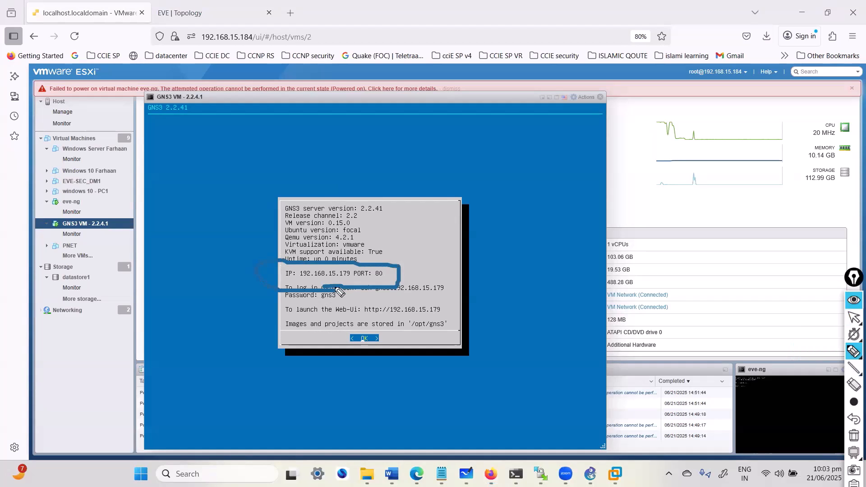
key("Escape")
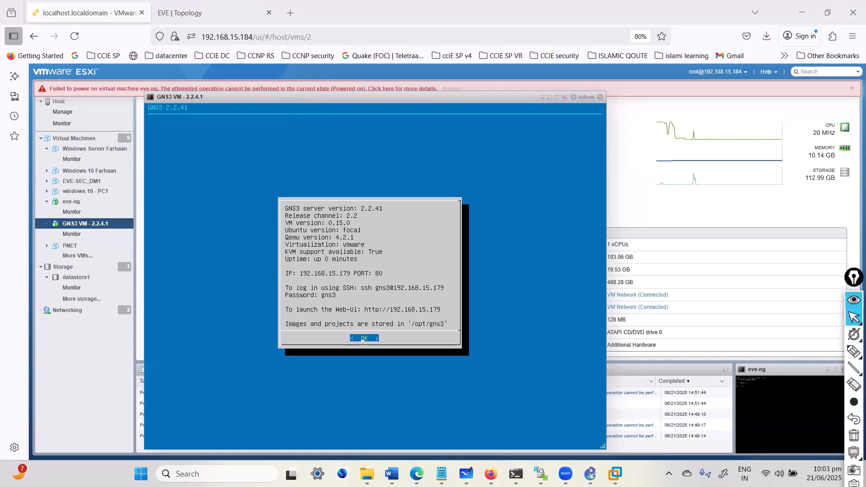
key("alt+Tab")
key("alt+Tab")
key("alt+Tab")
key("alt+Tab")
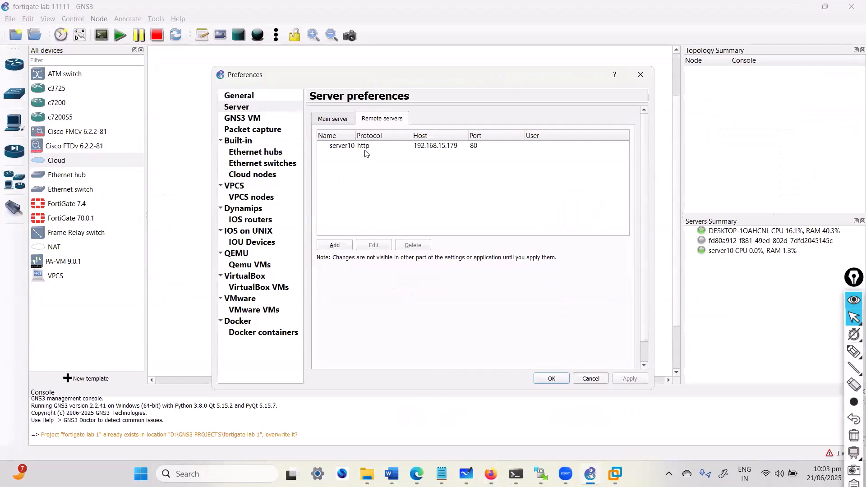
- Cancel adding a remote server named 'server', close Preferences unsaved, and select server10
left_click(333, 245)
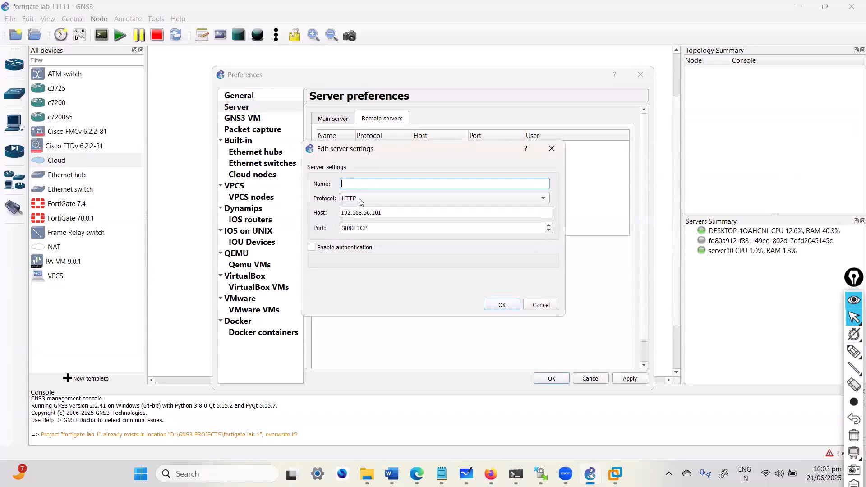
type("server")
left_click(372, 226)
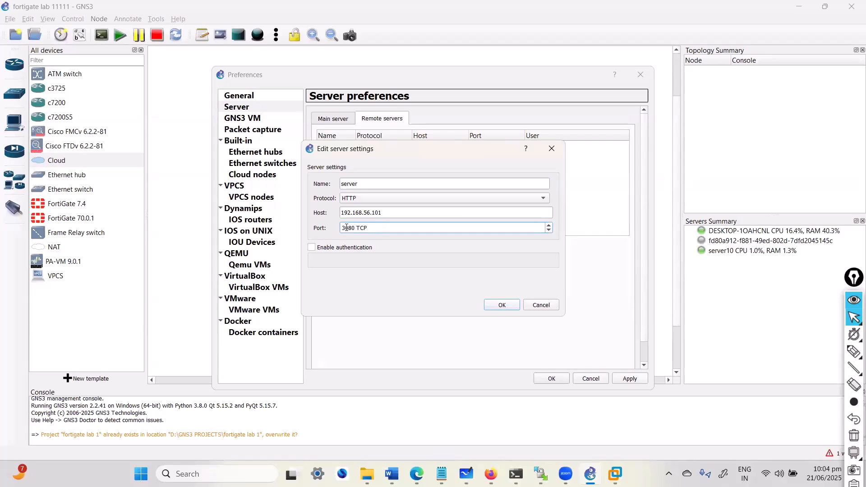
left_click(537, 307)
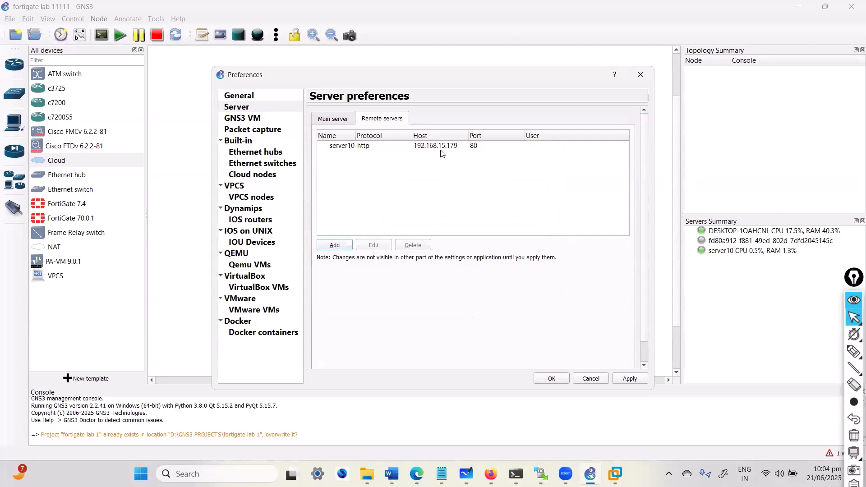
left_click(591, 377)
left_click(443, 254)
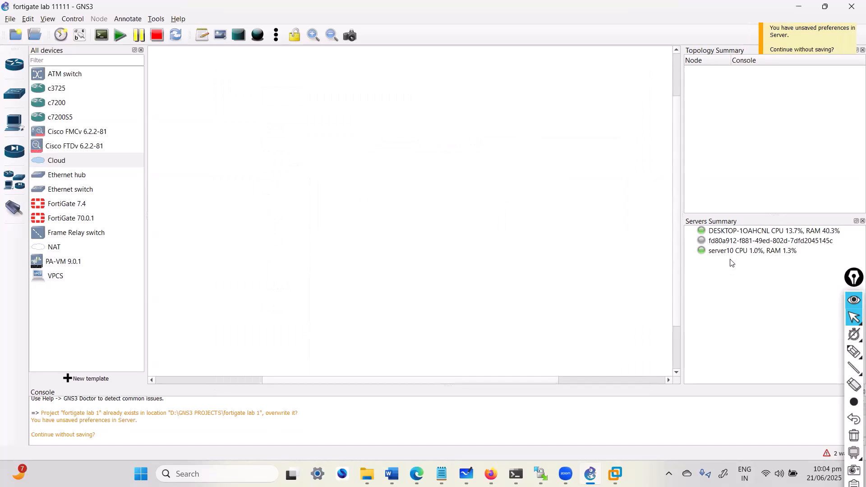
left_click(732, 252)
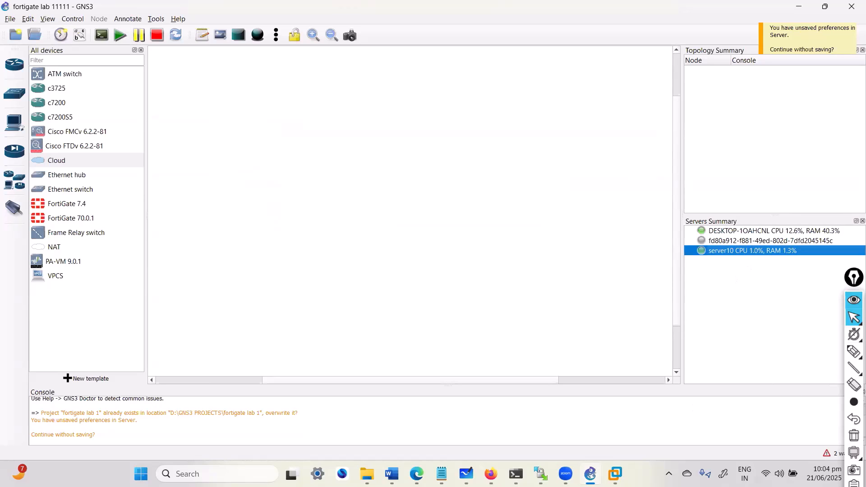
- Draw a connector from the VM point and write an underlined 'localPC'
left_click(467, 474)
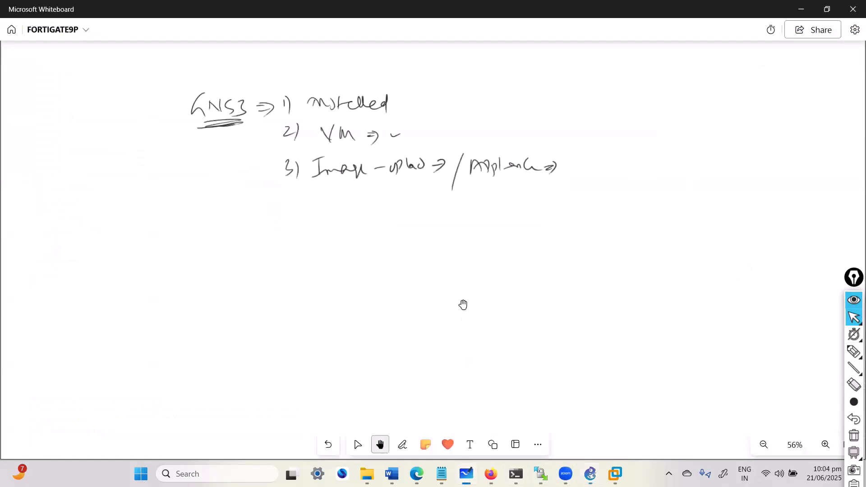
left_click_drag(381, 137, 437, 125)
left_click_drag(444, 115, 479, 120)
left_click_drag(484, 109, 489, 112)
mouse_move(505, 108)
left_mouse_down()
mouse_move(497, 116)
mouse_move(510, 128)
left_mouse_up()
left_click_drag(463, 131, 495, 127)
left_click_drag(461, 135, 476, 132)
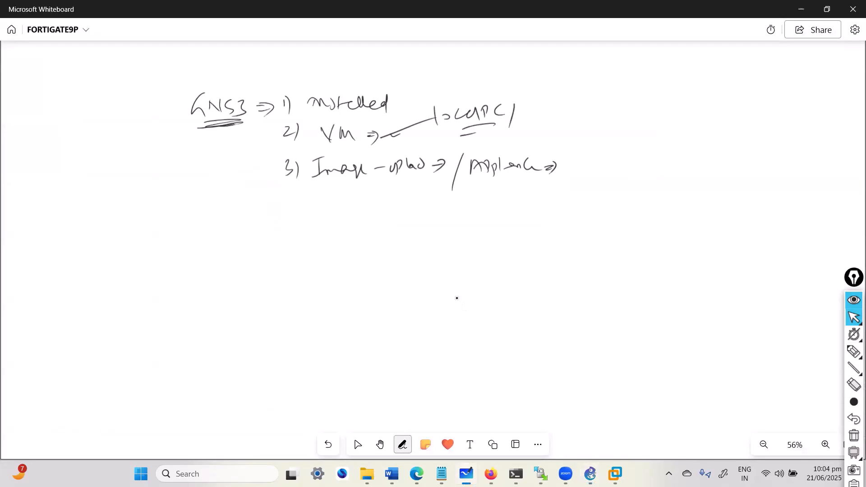
left_click(381, 445)
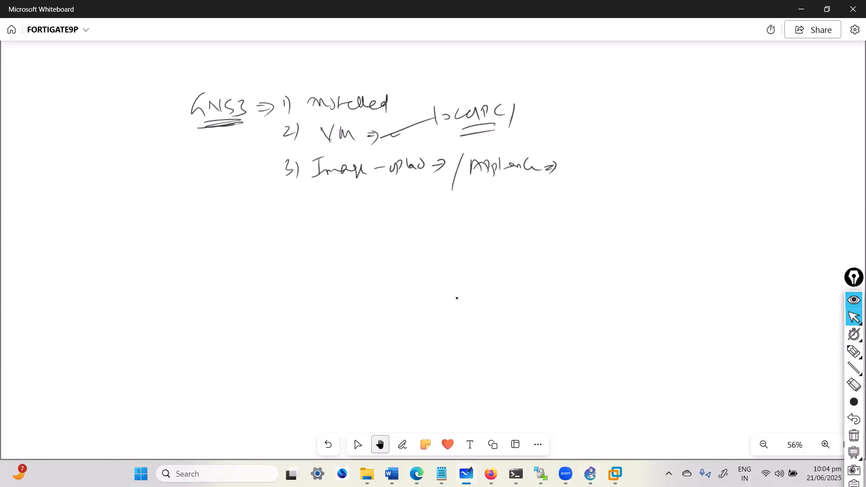
- Add '/ Remote' after localPC, underline and circle it, with a downward arrow
left_click_drag(519, 100, 516, 123)
mouse_move(529, 100)
left_mouse_down()
mouse_move(524, 116)
mouse_move(534, 117)
left_mouse_up()
left_click_drag(535, 112, 562, 113)
left_click_drag(554, 117, 572, 108)
mouse_move(572, 114)
left_mouse_down()
mouse_move(581, 107)
mouse_move(589, 118)
mouse_move(620, 104)
left_mouse_up()
left_click_drag(537, 126, 579, 123)
left_click_drag(554, 76, 558, 96)
mouse_move(554, 93)
left_mouse_down()
mouse_move(566, 94)
mouse_move(517, 100)
left_mouse_up()
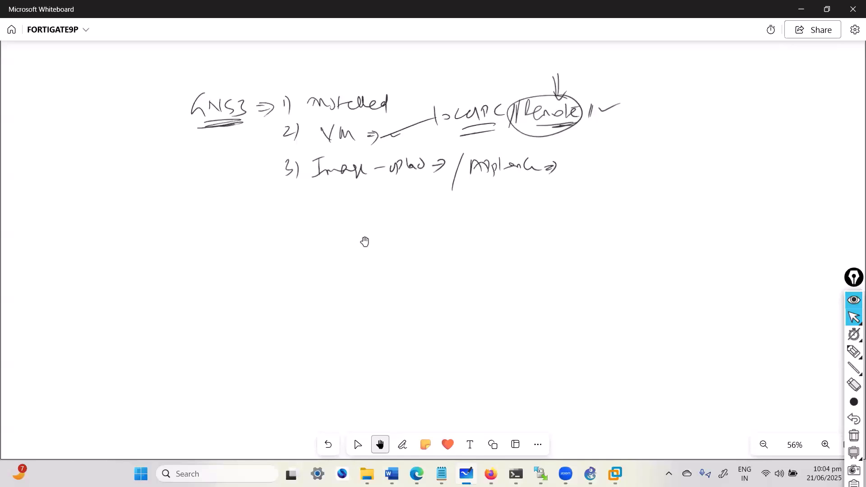
- Circle 'localPC' and mark it with a downward arrow, then switch back to GNS3
mouse_move(490, 93)
left_mouse_down()
mouse_move(453, 140)
mouse_move(471, 96)
left_mouse_up()
left_click_drag(468, 67, 472, 99)
mouse_move(470, 93)
left_mouse_down()
mouse_move(479, 93)
mouse_move(472, 97)
left_mouse_up()
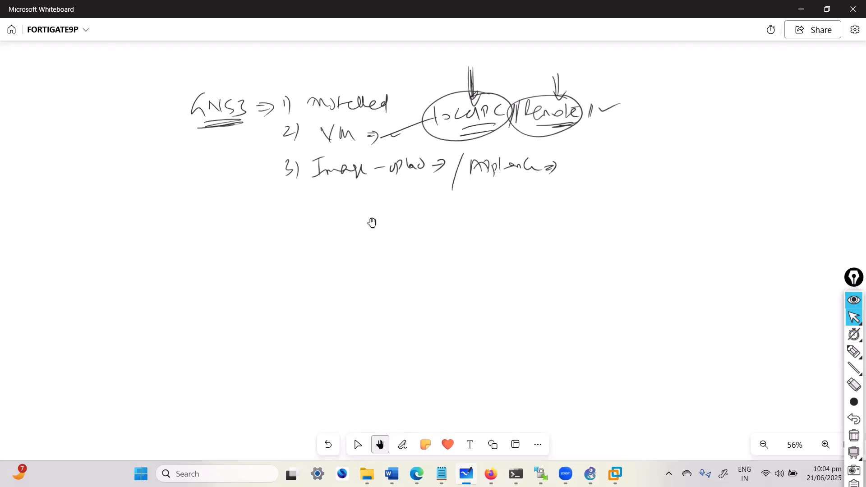
key("alt+Tab")
key("alt+Tab")
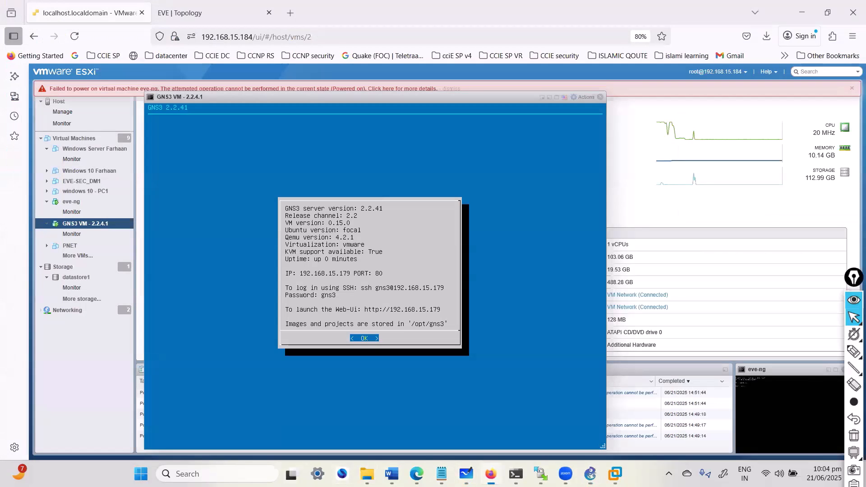
- Search Google for 'fortigate gns3 appliance download' in a new Firefox tab
key("ctrl+t")
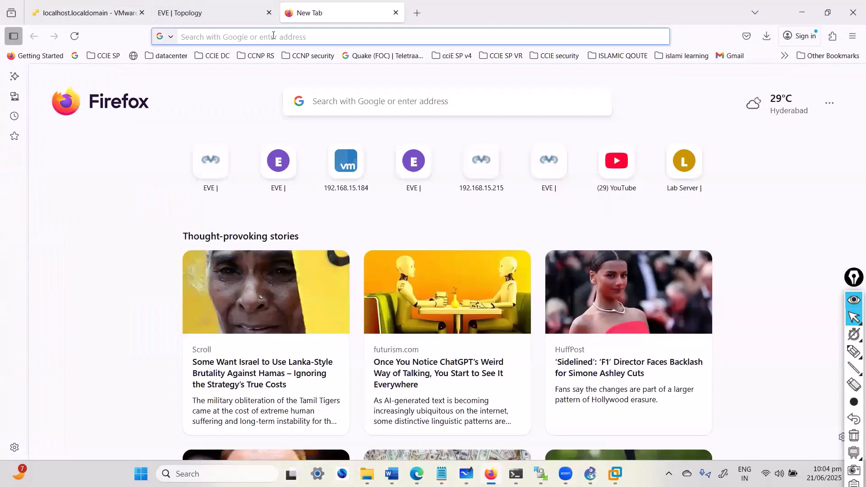
type("google.com")
key("Return")
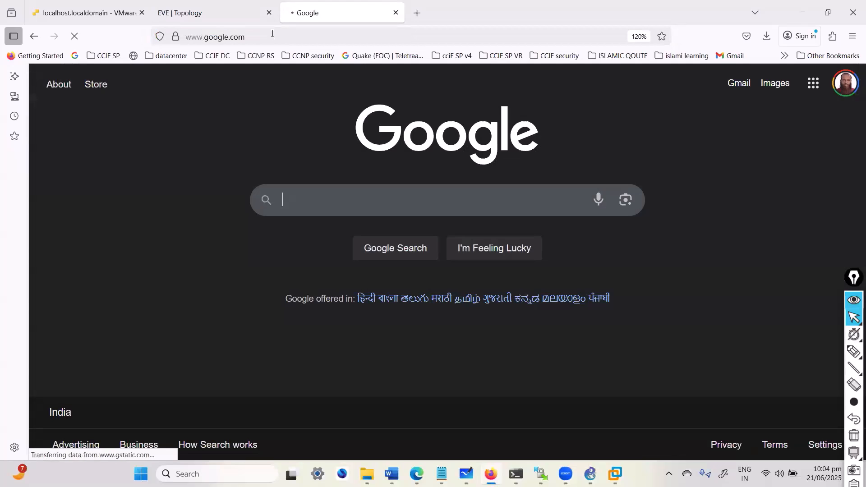
type("fortiate")
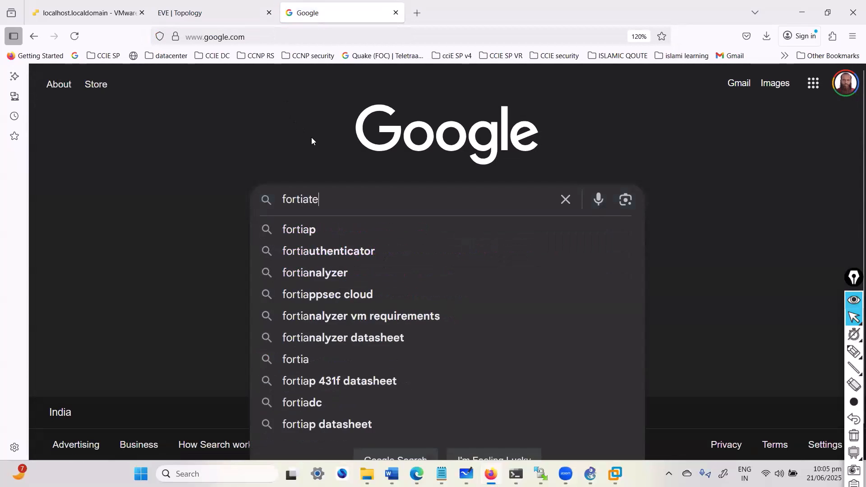
type("ca")
key("BackSpace")
key("BackSpace")
key("BackSpace")
key("BackSpace")
key("BackSpace")
key("BackSpace")
key("BackSpace")
key("BackSpace")
key("BackSpace")
key("BackSpace")
key("BackSpace")
type("ga")
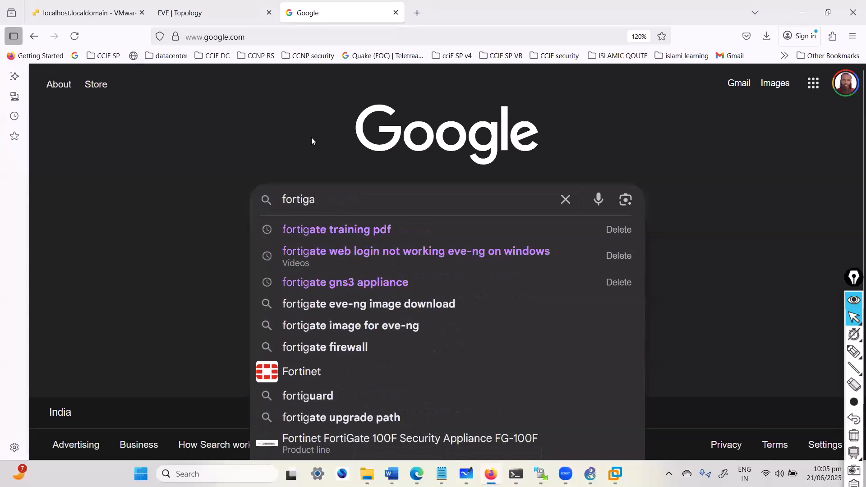
type("te gns3 a")
key("Down")
key("Down")
key("Return")
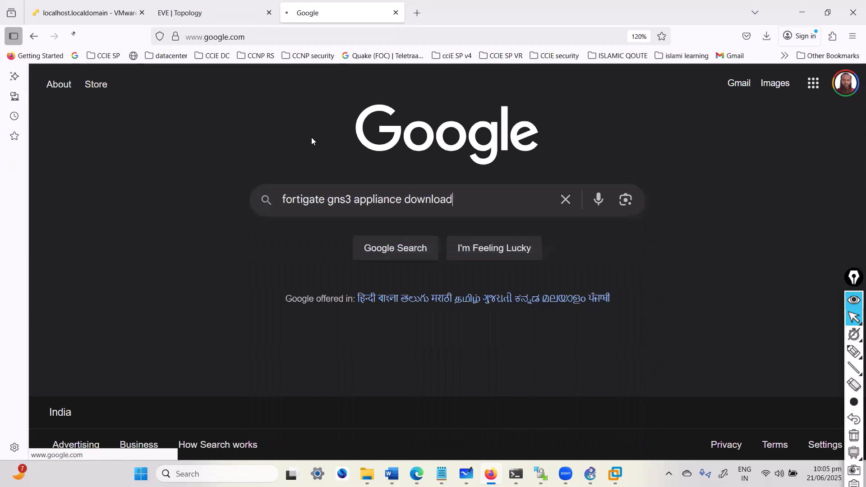
- Download fortigate.gns3a from the gns3.com FortiGate marketplace page, then minimize the browser
left_click(120, 215)
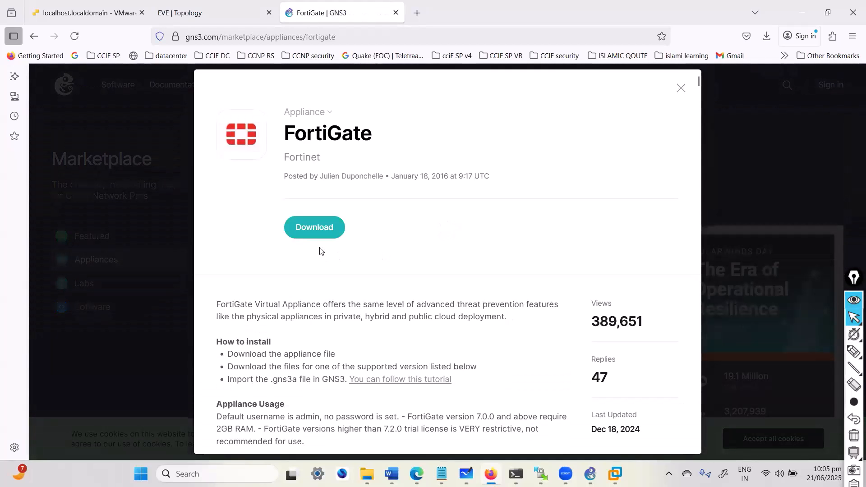
left_click(315, 237)
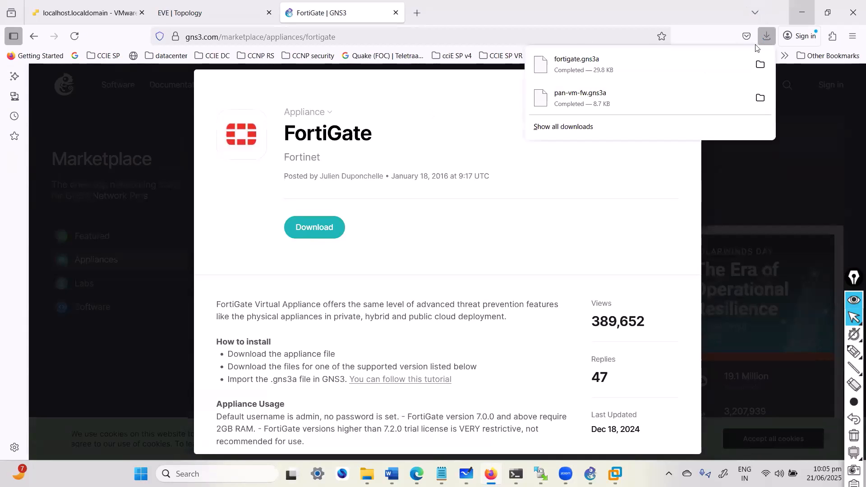
left_click(803, 16)
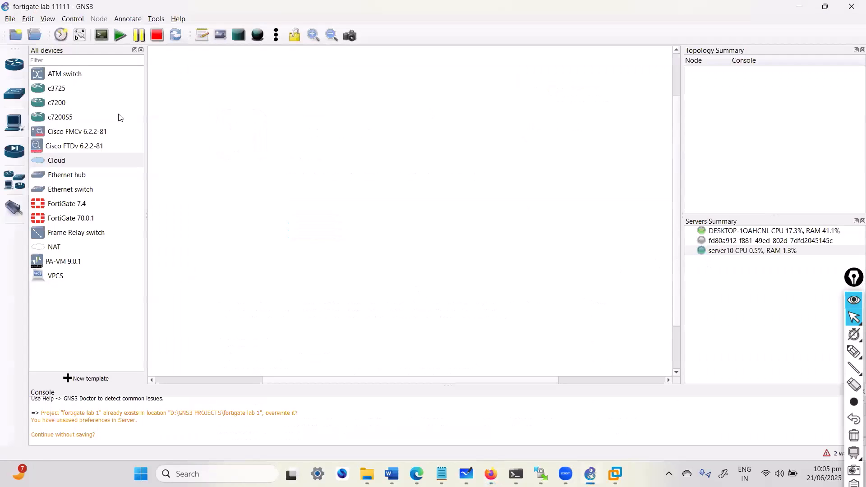
- Import the downloaded fortigate.gns3a appliance file into GNS3
left_click(17, 21)
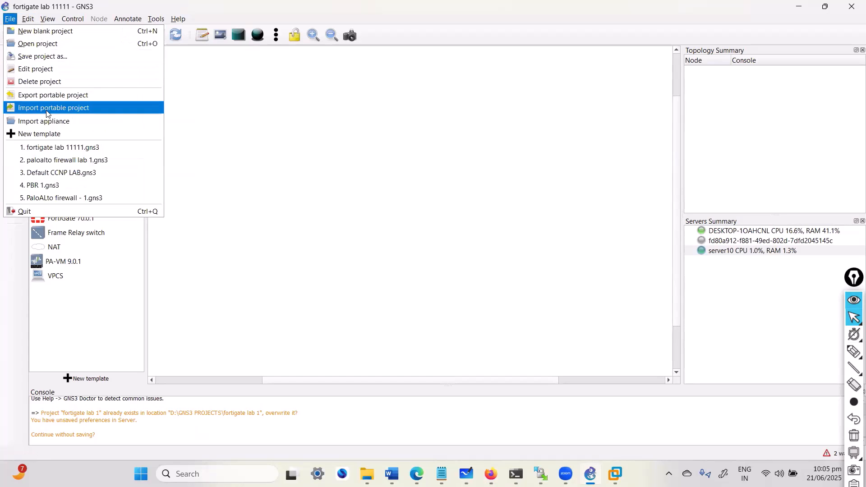
left_click(55, 123)
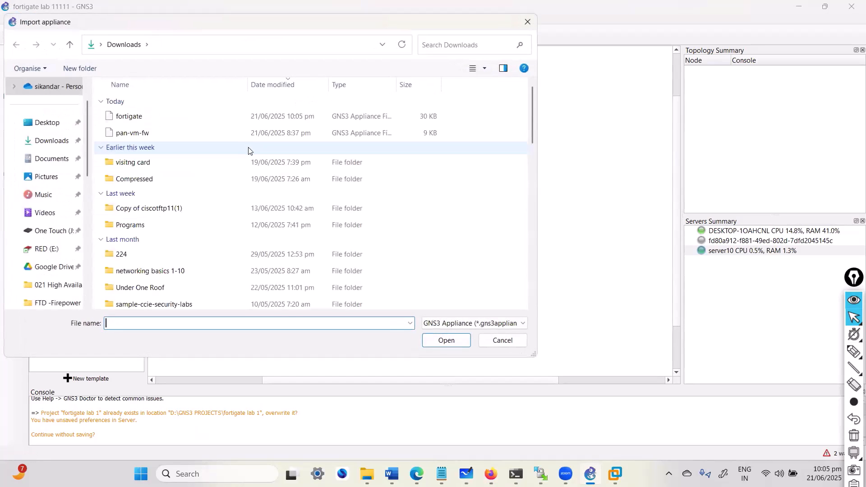
double_click(145, 117)
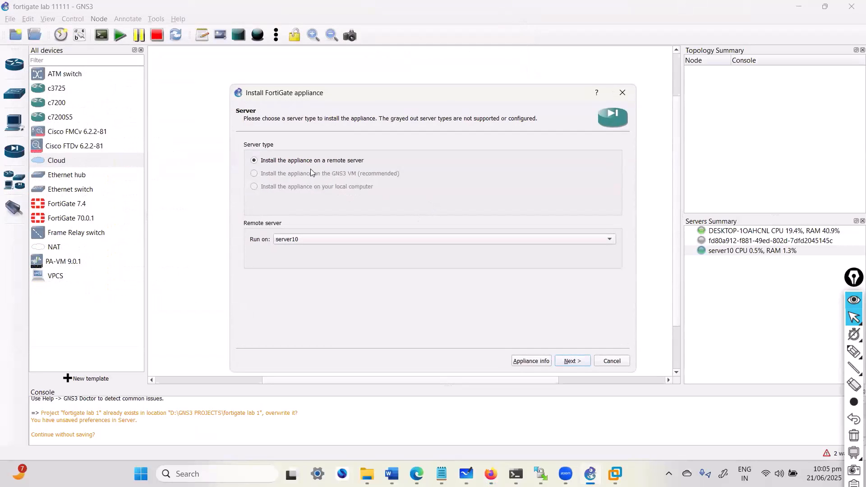
- Mark the install-location option on screen with a pen, keeping remote server server10
left_click(854, 351)
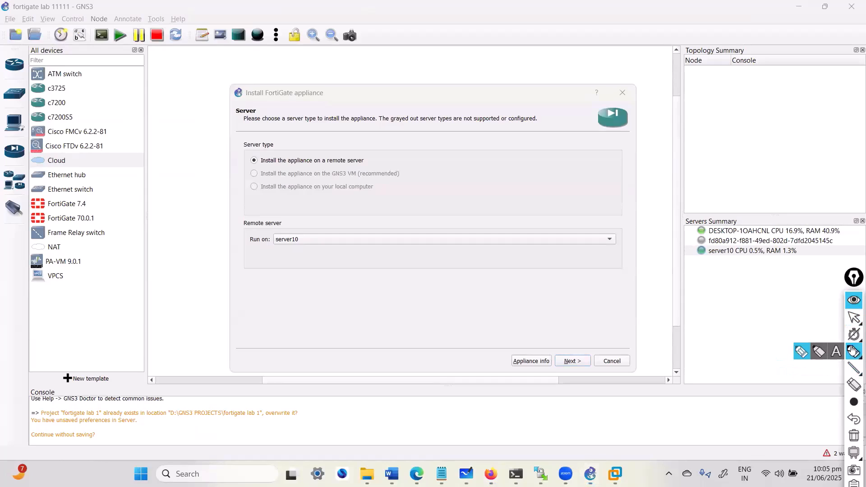
left_click_drag(321, 180, 413, 183)
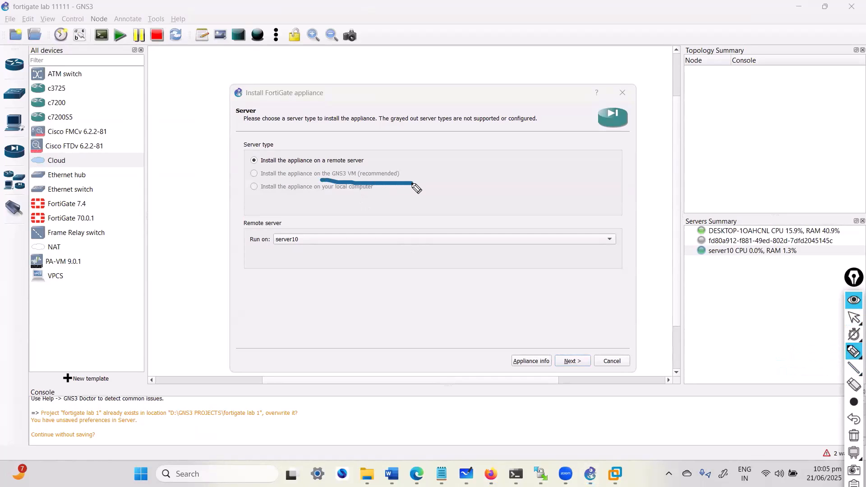
key("Escape")
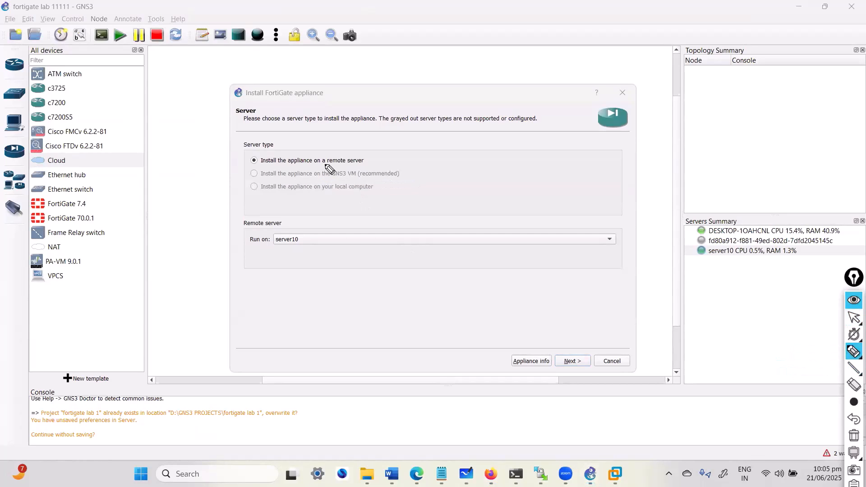
key("Escape")
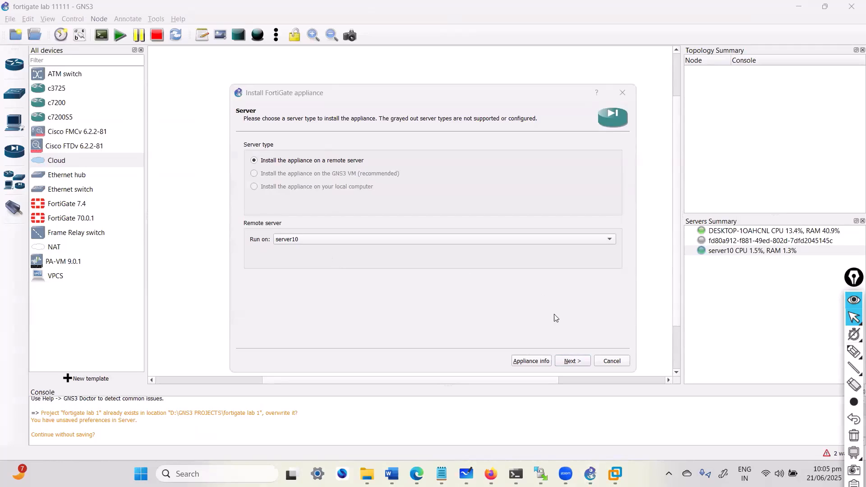
- Advance past the Server and Qemu pages to the Required files list of FortiGate versions
left_click(573, 361)
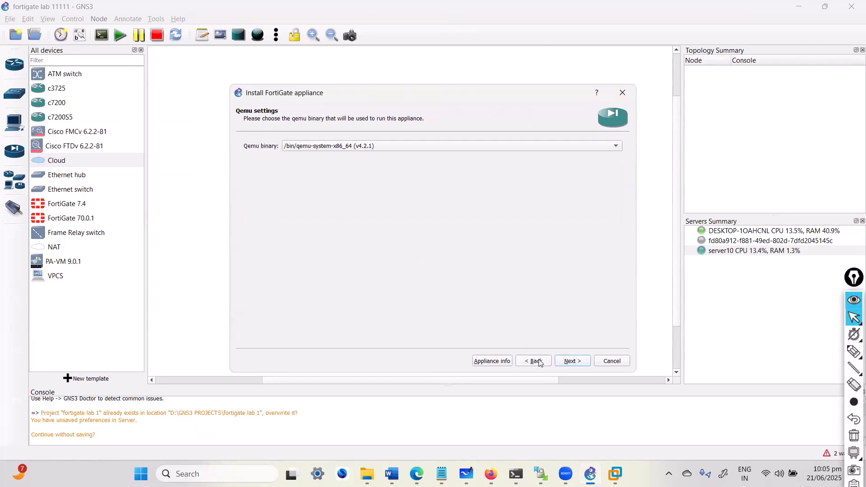
left_click(576, 364)
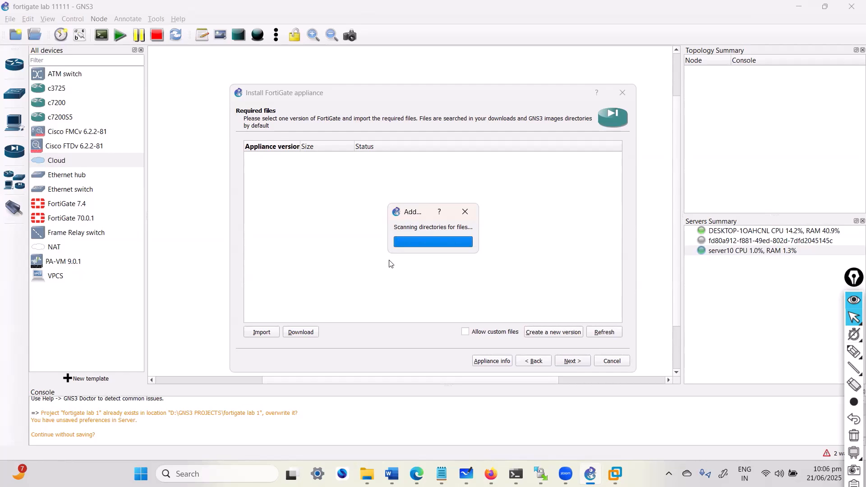
scroll(369, 273, "down", 5)
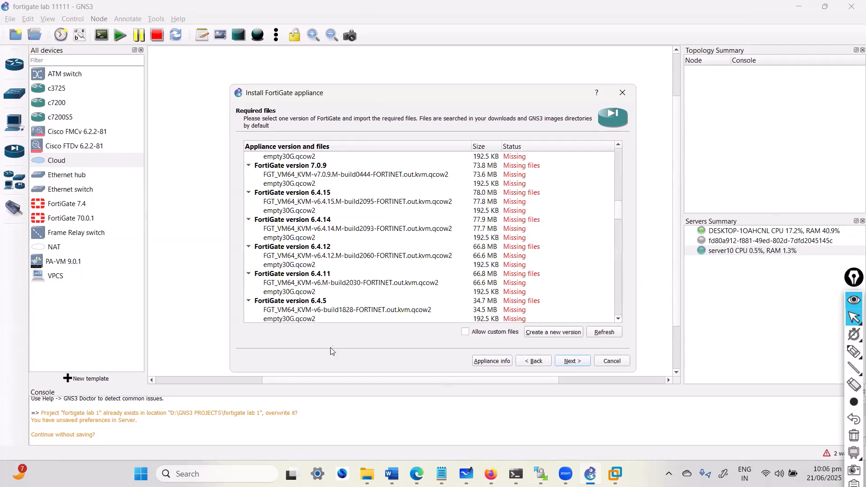
- Open the Fortigate Firewall folder in File Explorer, inspect fortinet-v7.0.1-build0157, and show its path
left_click(367, 474)
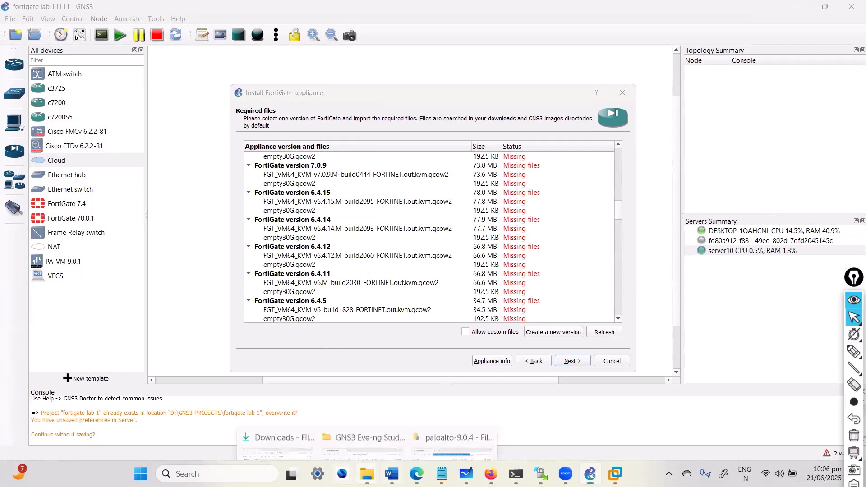
left_click(374, 420)
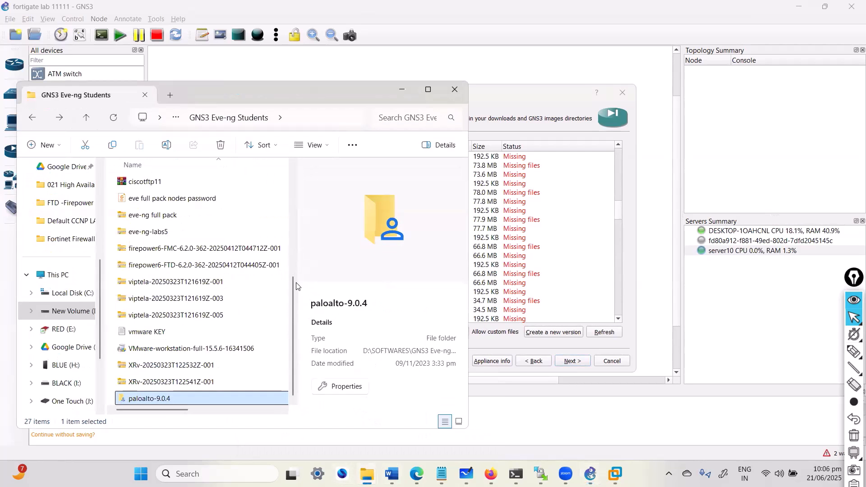
scroll(166, 332, "up", 5)
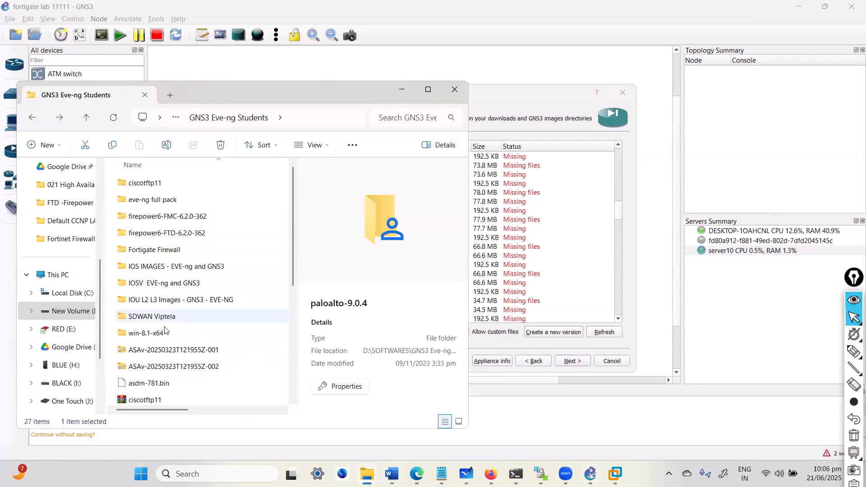
left_click(166, 231)
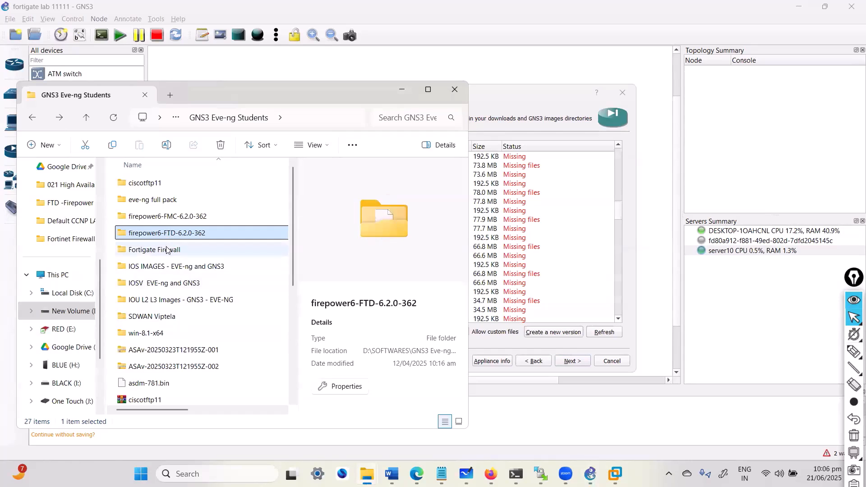
double_click(164, 250)
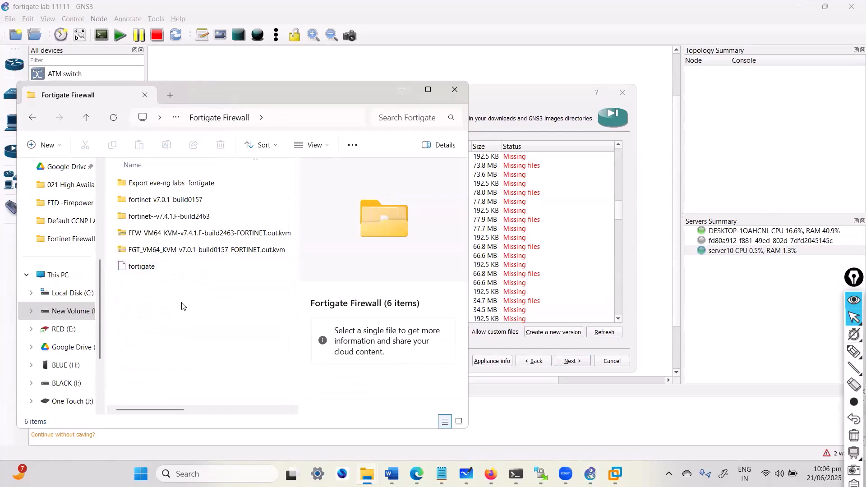
left_click(176, 204)
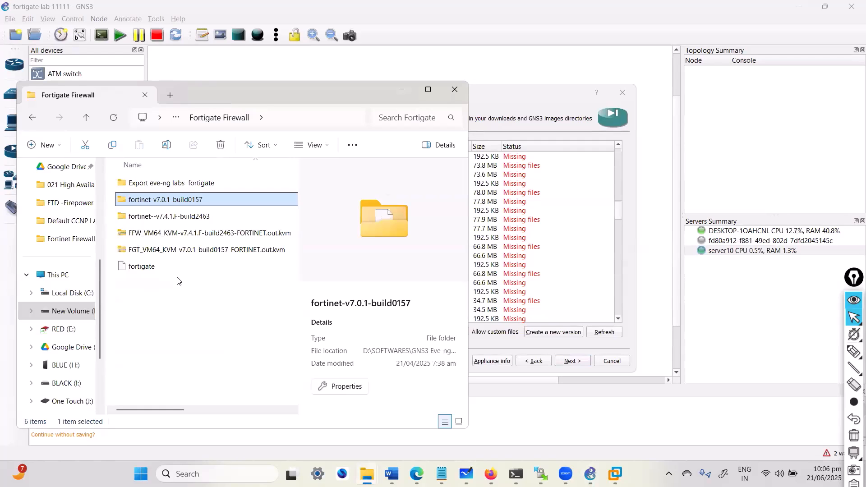
left_click(178, 218)
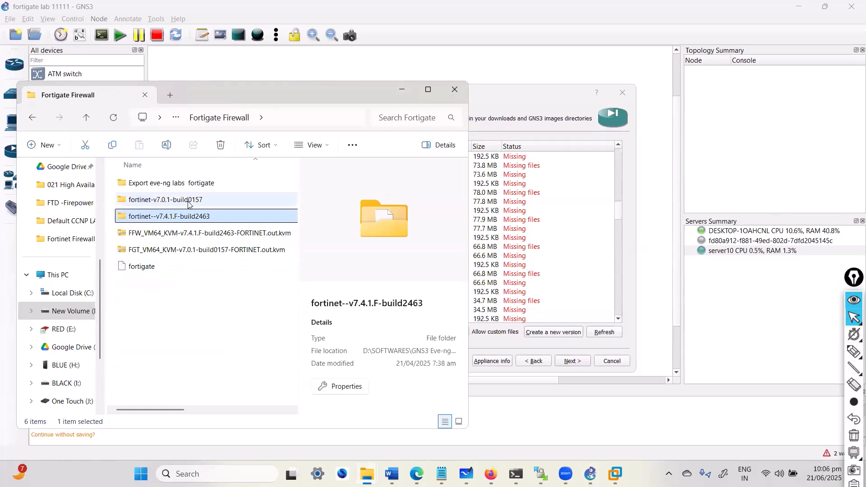
left_click(190, 200)
left_click(284, 120)
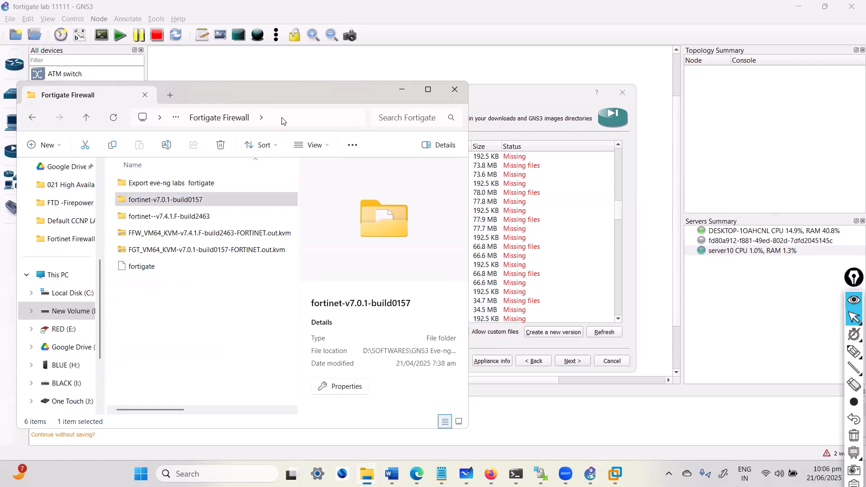
- Define a new FortiGate version in the installer with disk image filename 7.0.1
left_click(400, 91)
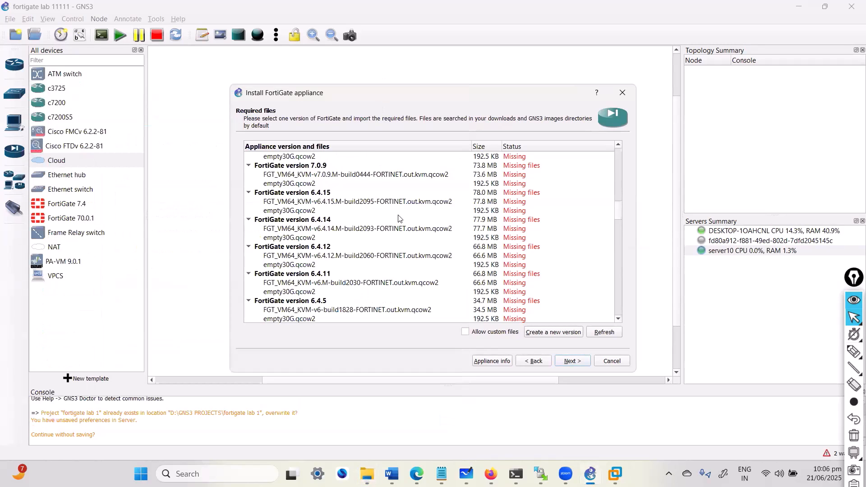
scroll(501, 255, "down", 10)
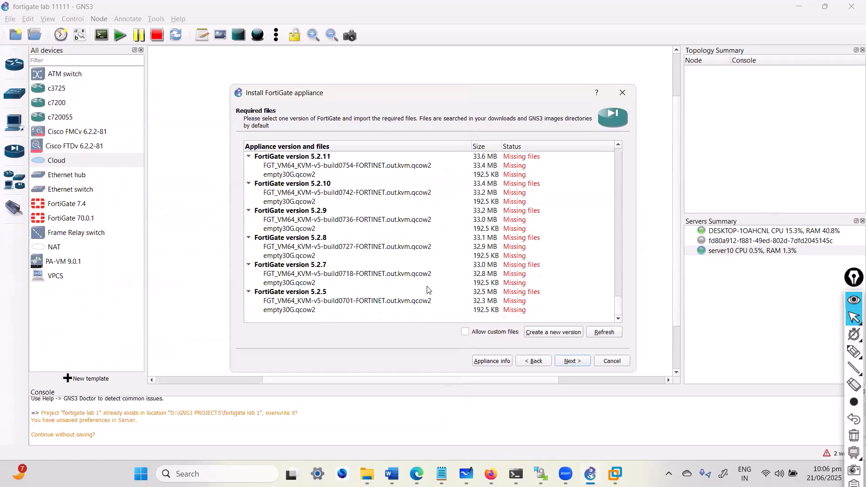
left_click(573, 334)
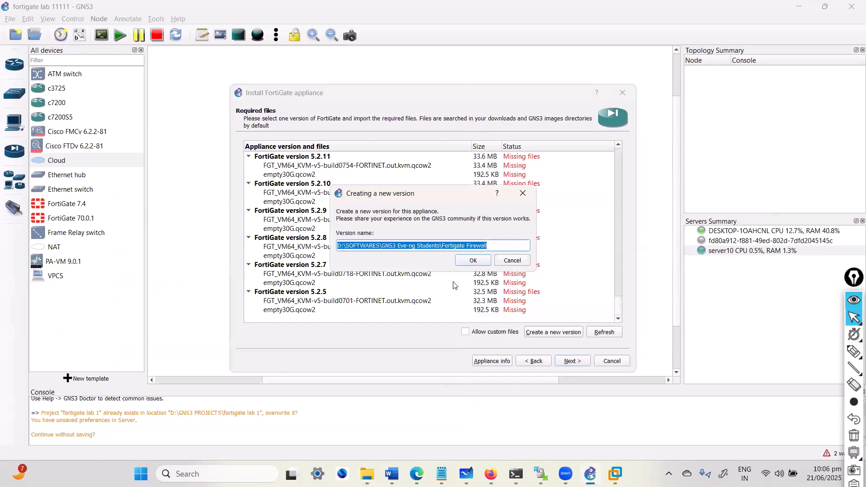
type("47")
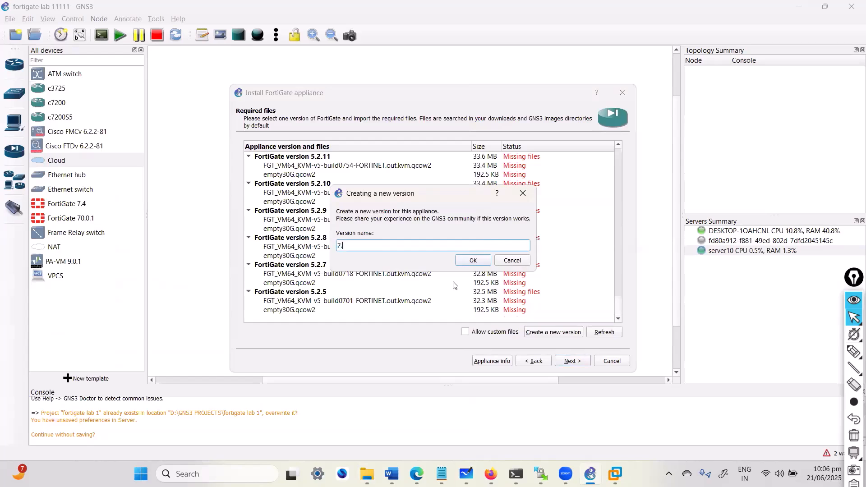
key("Return")
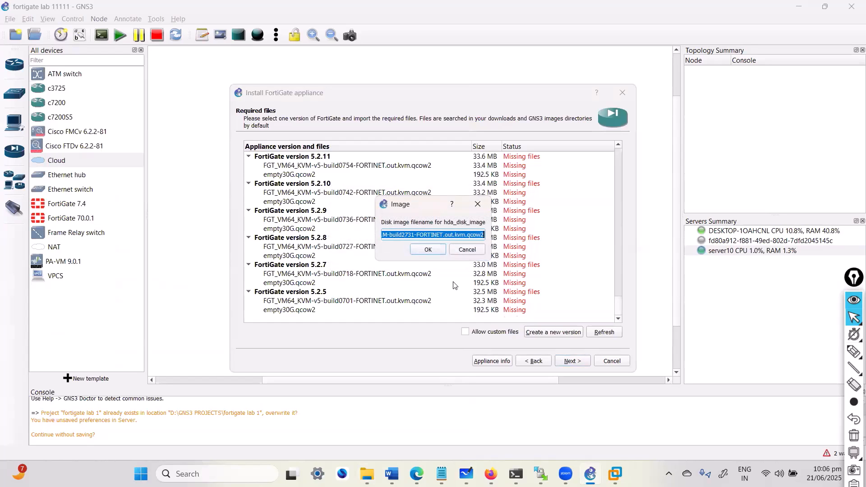
type("7.0.1")
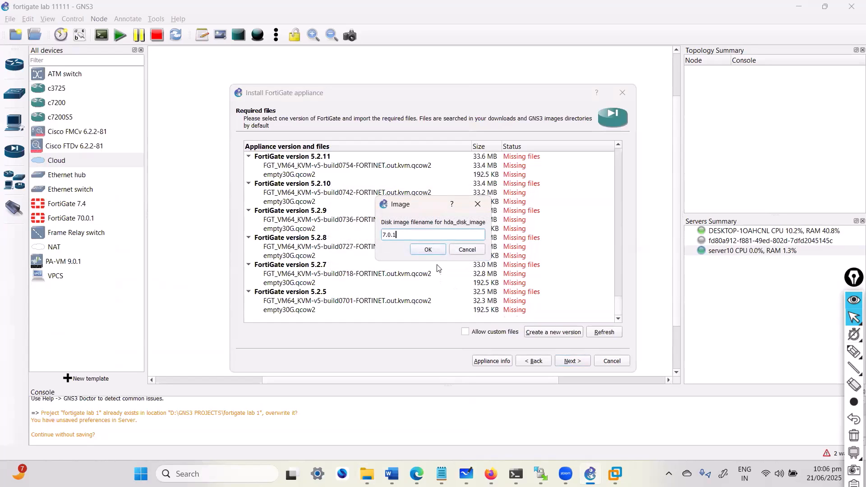
left_click(439, 249)
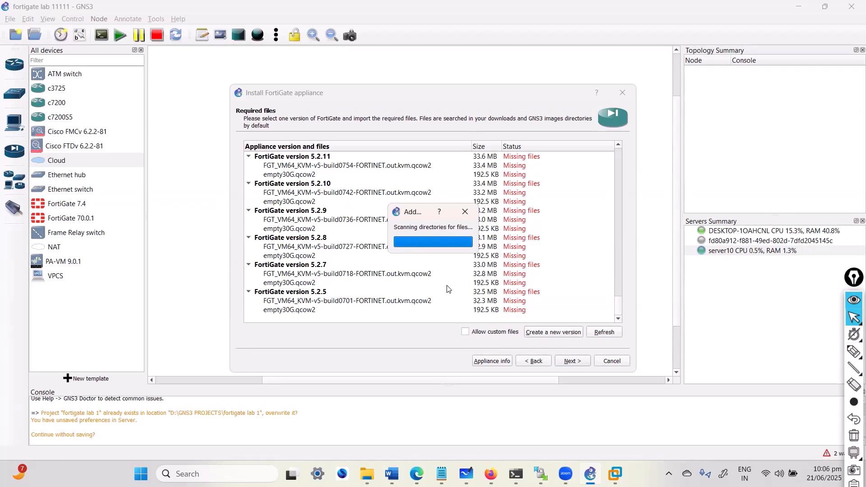
- Import the 7.0.1 image from Fortigate Firewall\fortinet-v7.0.1 so version 7 is Ready to install
left_click(491, 474)
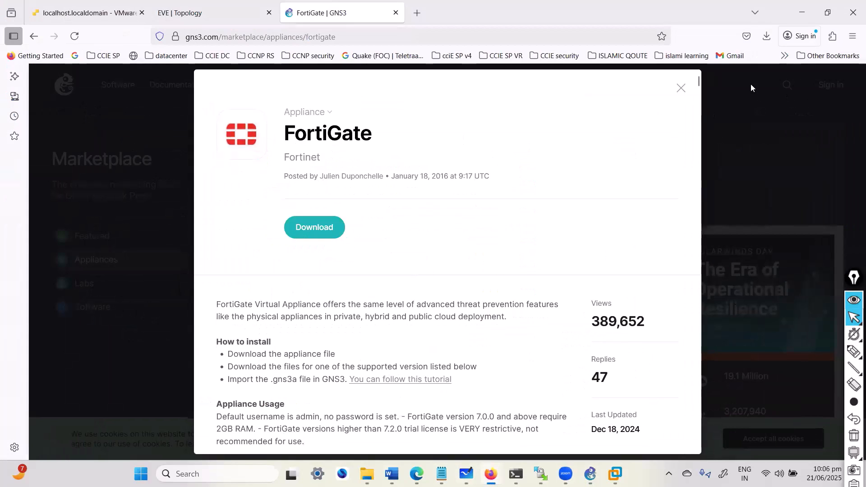
key("alt+Tab")
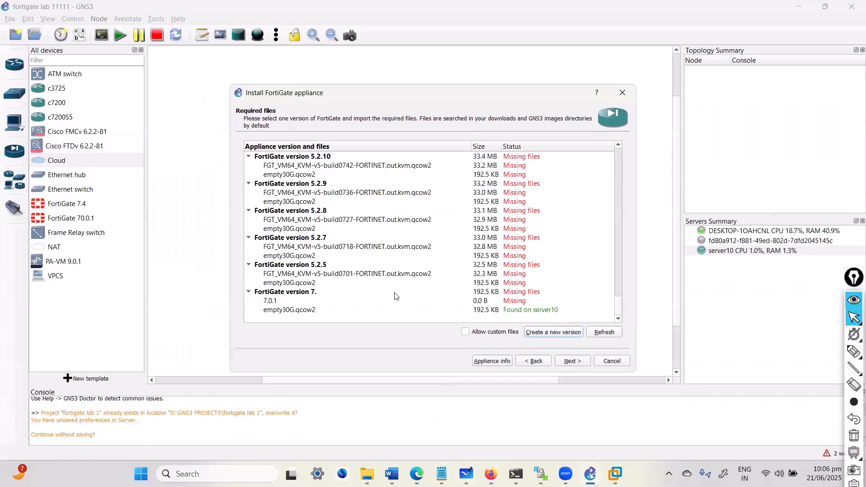
left_click(296, 311)
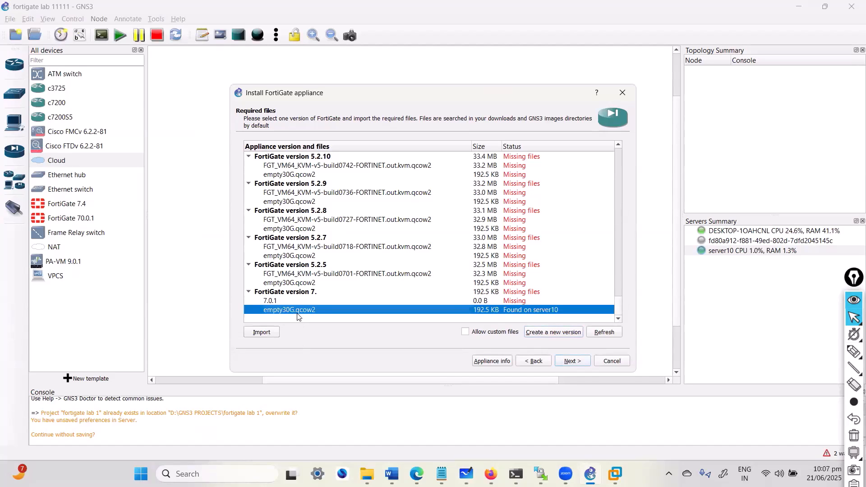
left_click(278, 300)
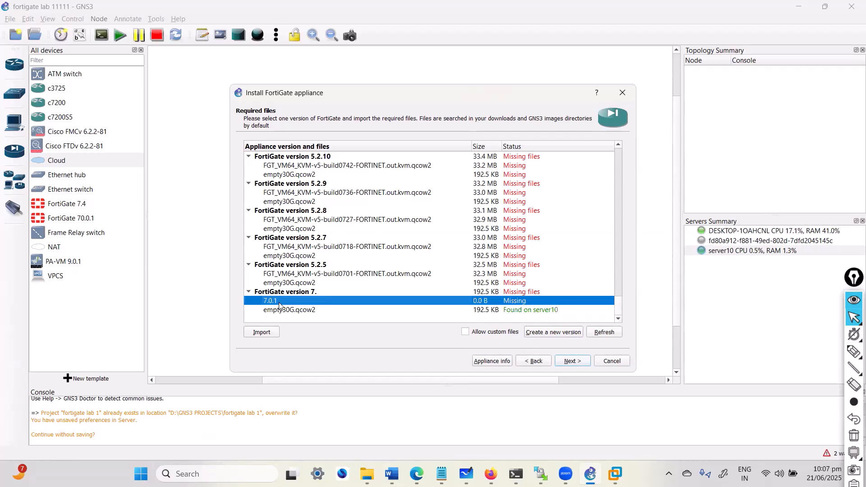
left_click(272, 332)
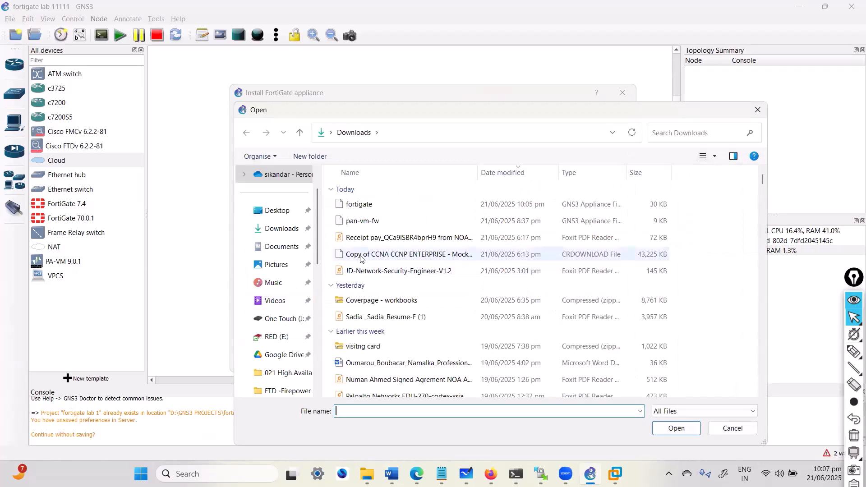
type("D:\\SOFTWARES\\GNS3 Eve-ng Students\\Fortigate Firewall")
key("Return")
double_click(391, 210)
left_click(379, 193)
key("Return")
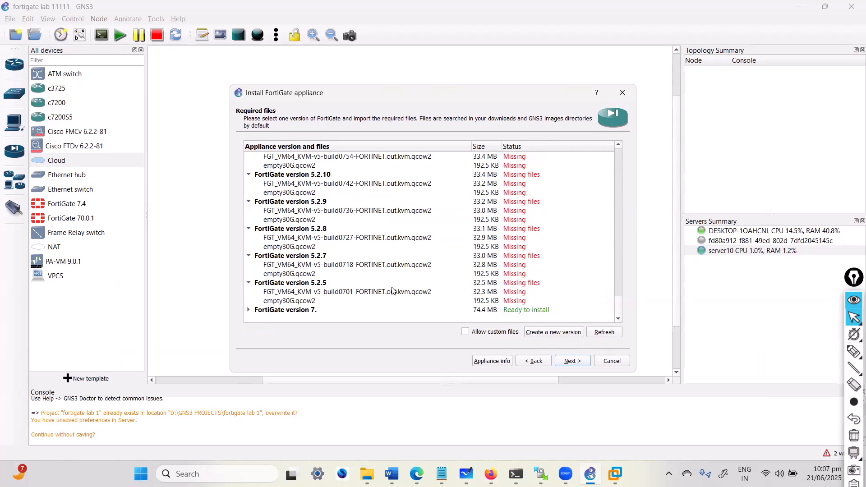
- Install FortiGate version 7. and confirm creation of the 'FortiGate 7.' template
left_click(248, 310)
scroll(266, 293, "down", 1)
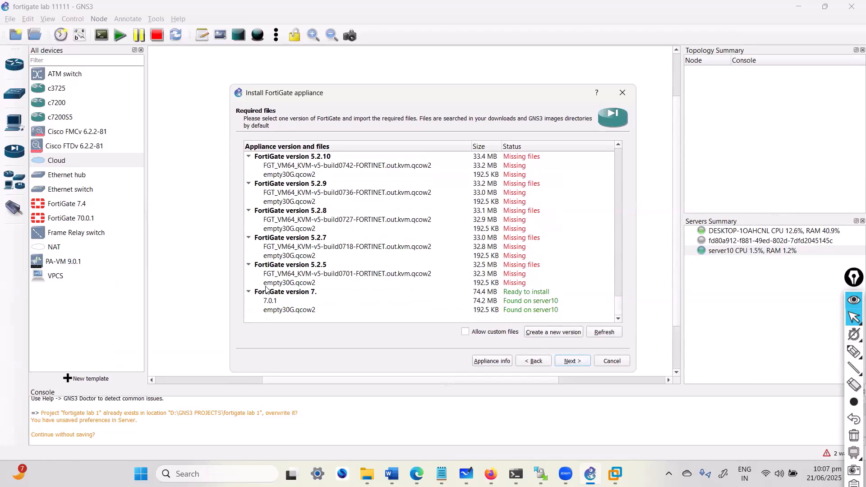
left_click(310, 302)
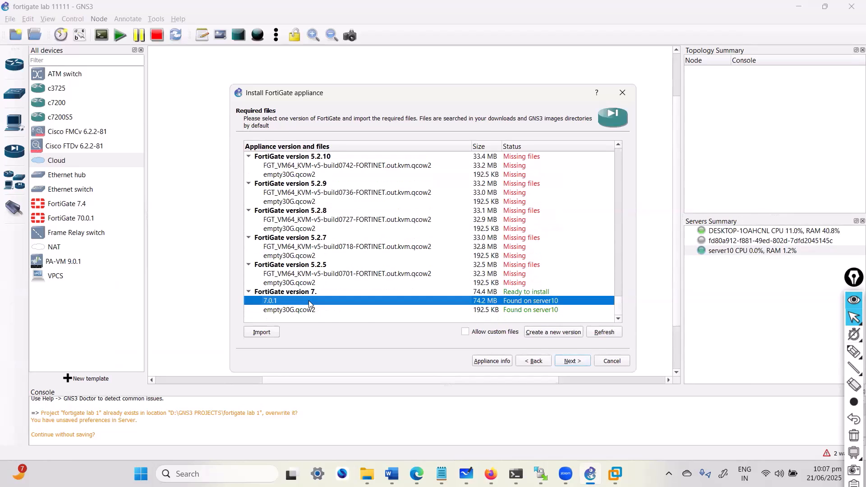
left_click(310, 292)
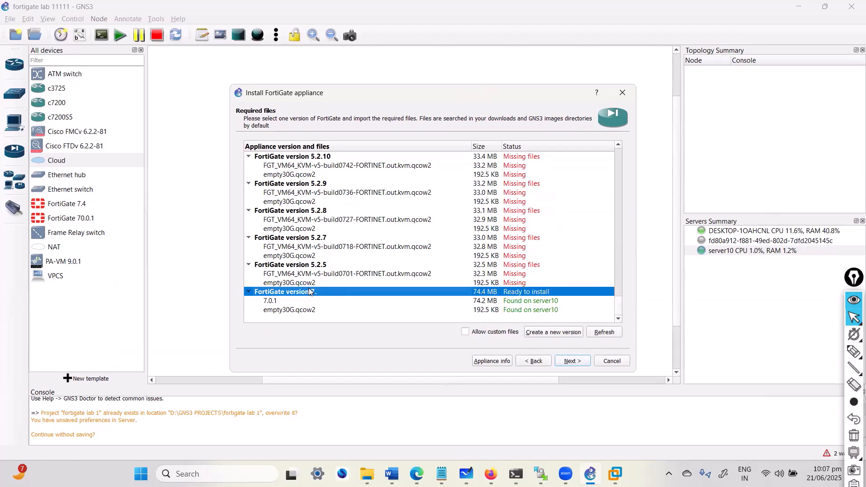
left_click(570, 362)
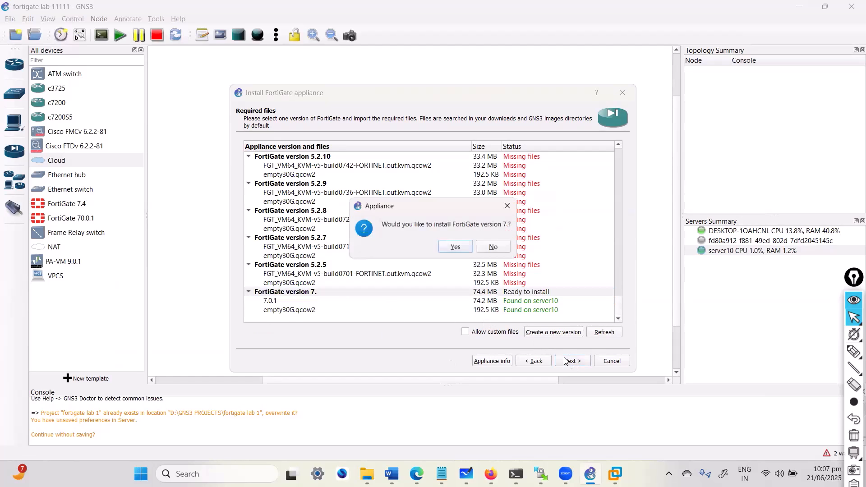
left_click(455, 248)
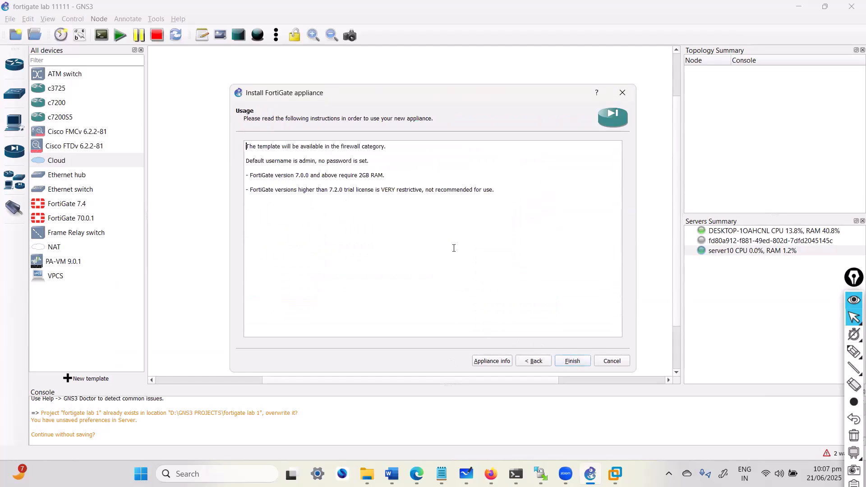
left_click(572, 361)
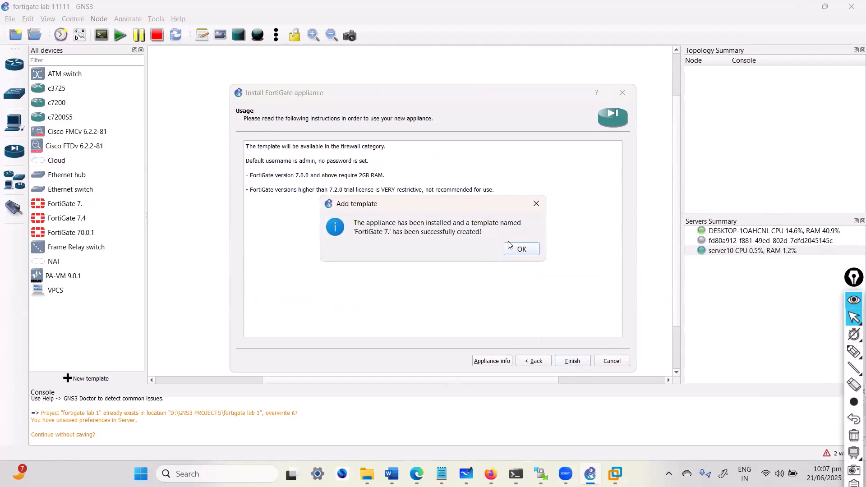
left_click(521, 249)
left_click(63, 206)
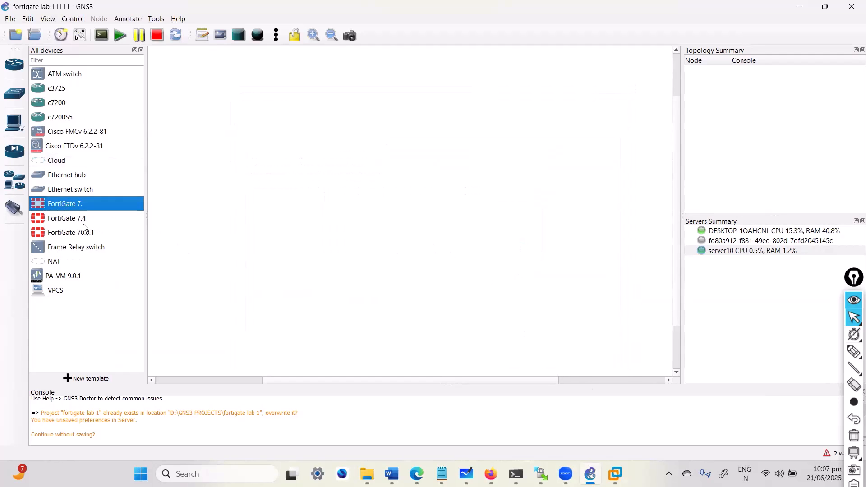
- Place a FortiGate 7. node on the project workspace
left_click(85, 232)
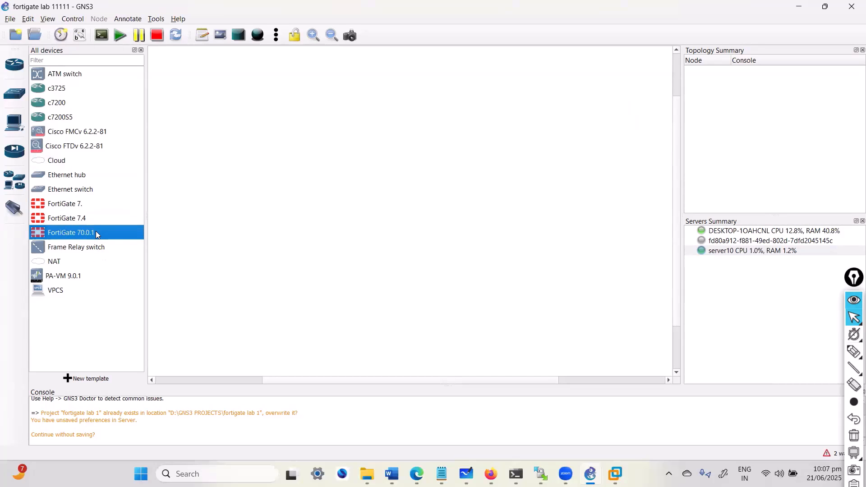
left_click_drag(89, 236, 356, 176)
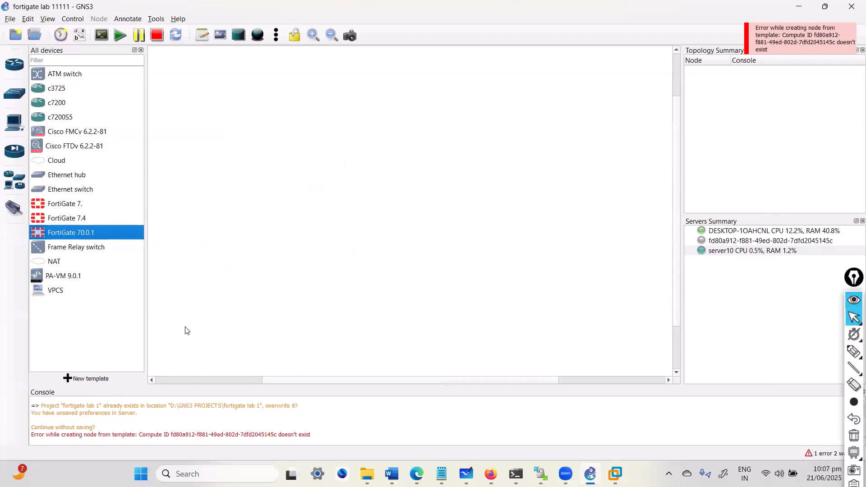
left_click(74, 220)
left_click(76, 204)
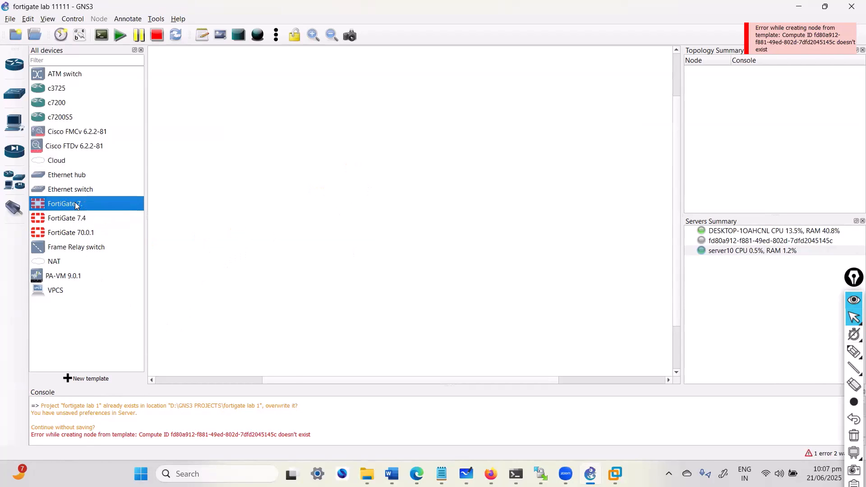
left_click_drag(292, 198, 292, 197)
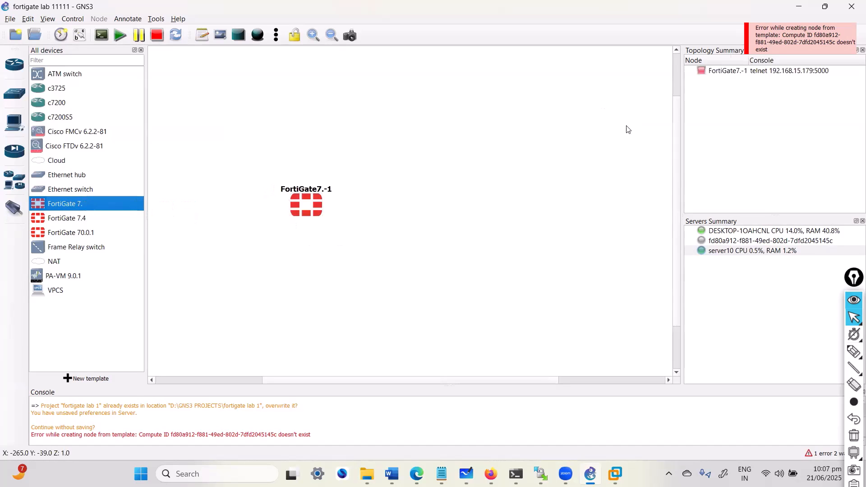
- Review the node's disk and CD/DVD configuration settings, then close the configuration
right_click(315, 206)
left_click(332, 209)
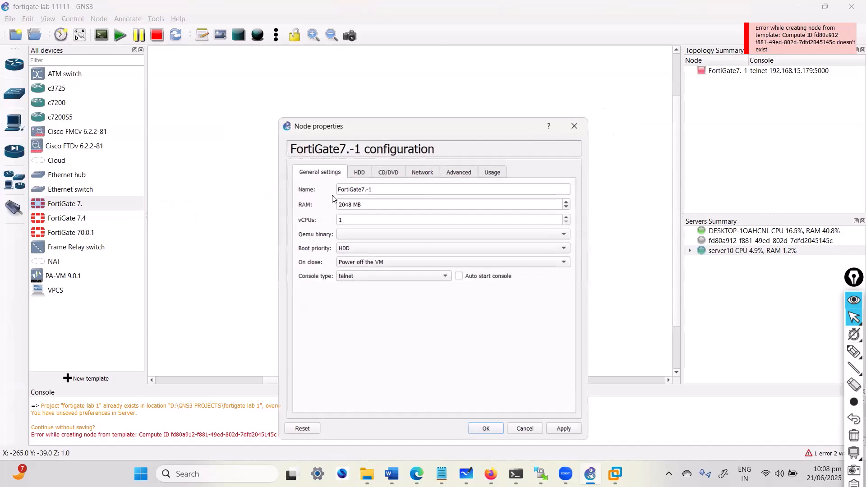
left_click(357, 173)
left_click(386, 174)
key("Escape")
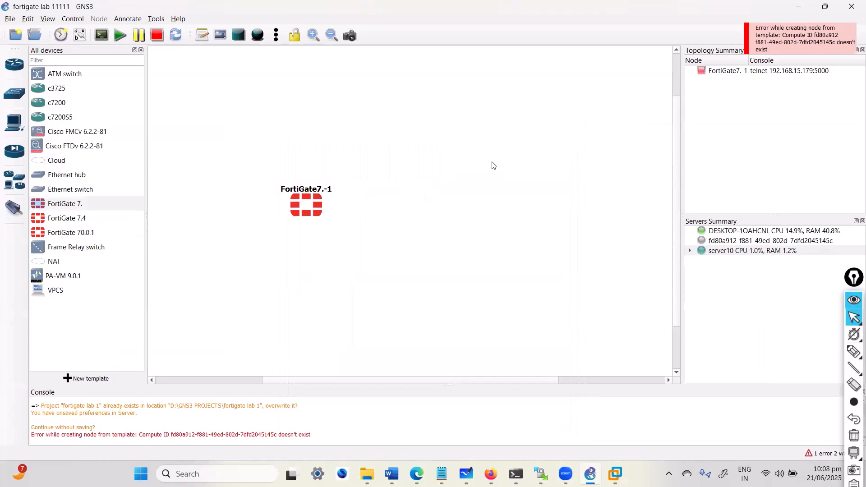
- Start the FortiGate7.-1 node and open its SecureCRT console
right_click(322, 201)
left_click(351, 232)
right_click(299, 206)
left_click(318, 230)
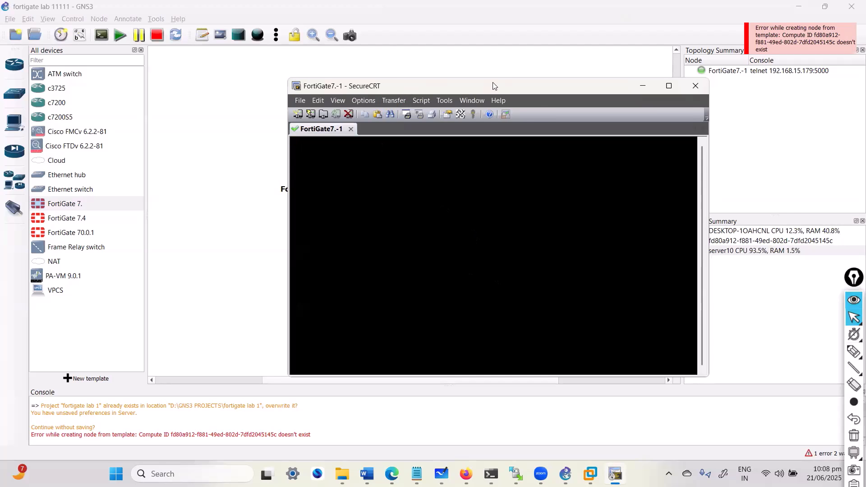
- Reposition and widen the SecureCRT console, waking it while FortiGate boots to the login prompt
left_click_drag(455, 88, 540, 83)
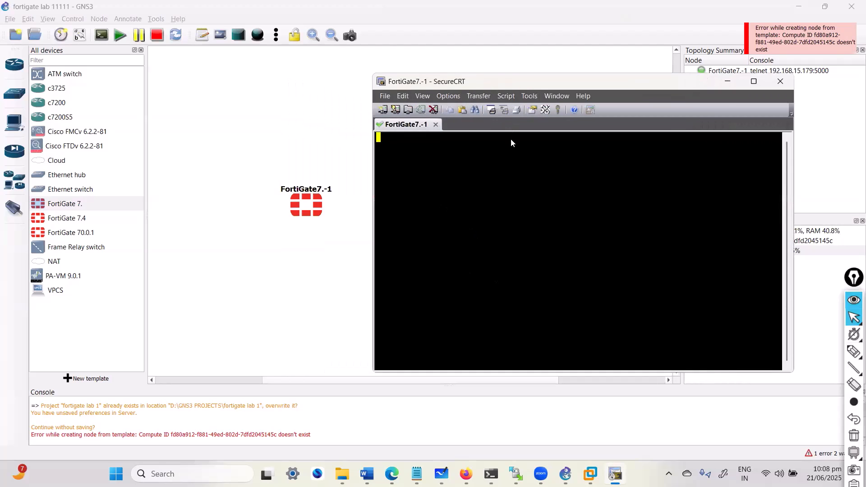
key("Return")
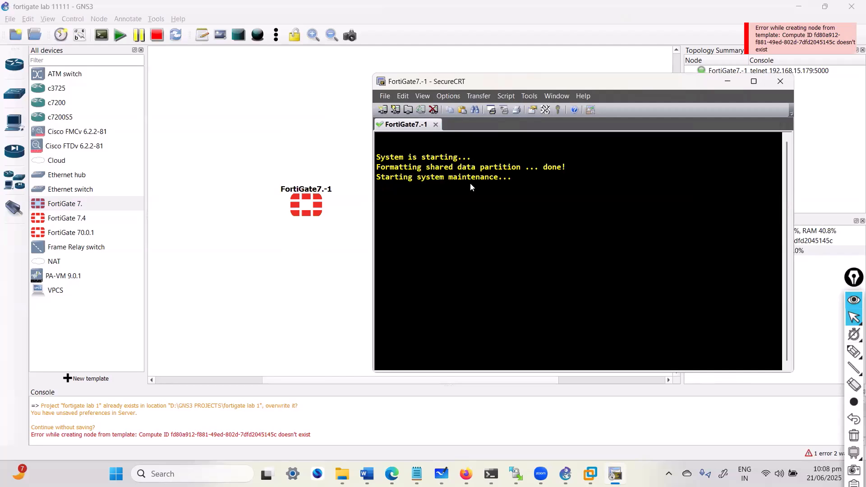
left_click_drag(426, 187, 526, 187)
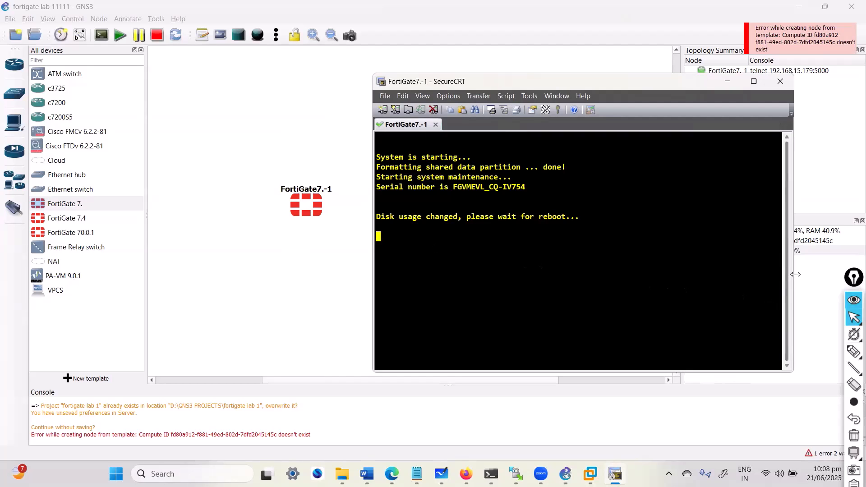
left_click_drag(793, 278, 824, 278)
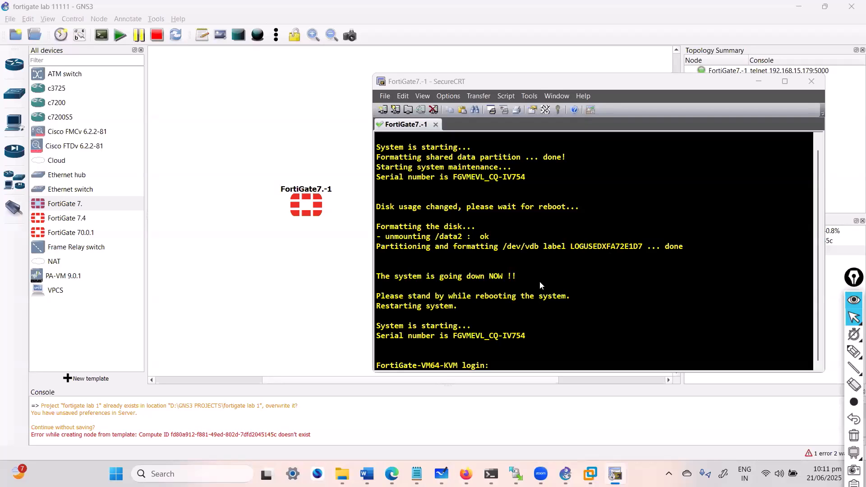
- Log in to the FortiGate console as admin, reaching the forced password-change prompt
left_click_drag(539, 281, 519, 325)
left_click(519, 326)
type("admin")
key("Return")
key("Return")
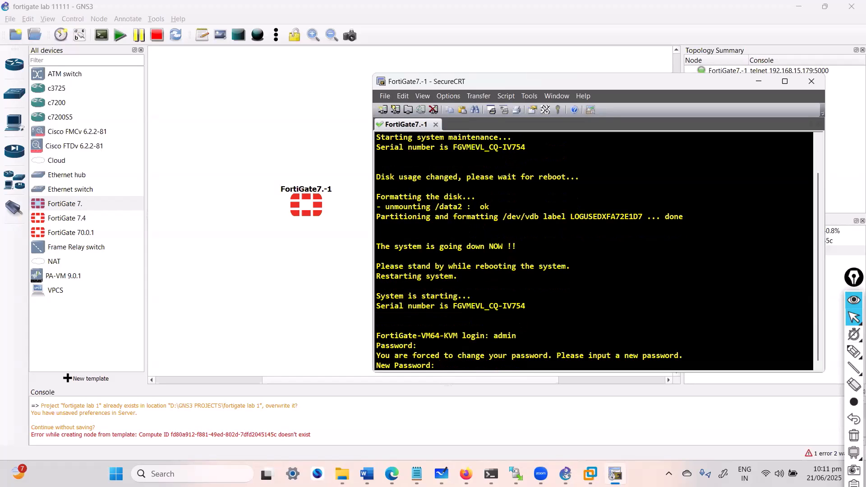
left_click_drag(441, 329, 525, 343)
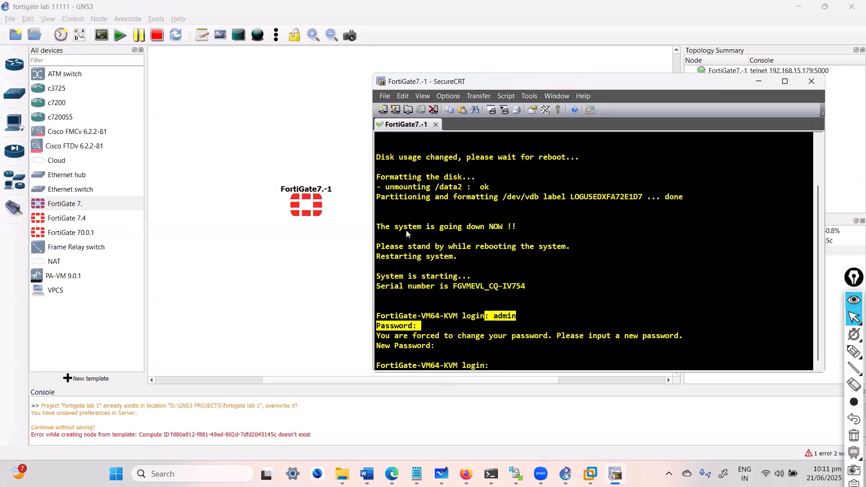
- Stop the running FortiGate7.-1 node from its right-click menu in GNS3
left_click(331, 304)
right_click(318, 218)
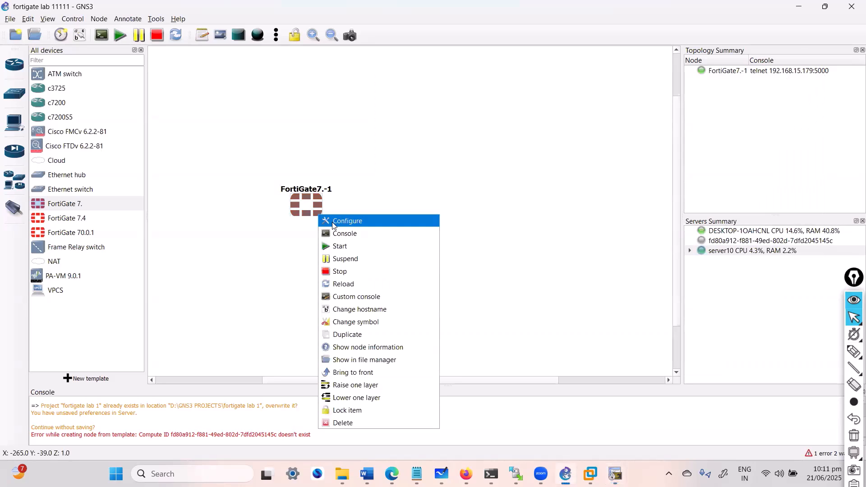
left_click(358, 271)
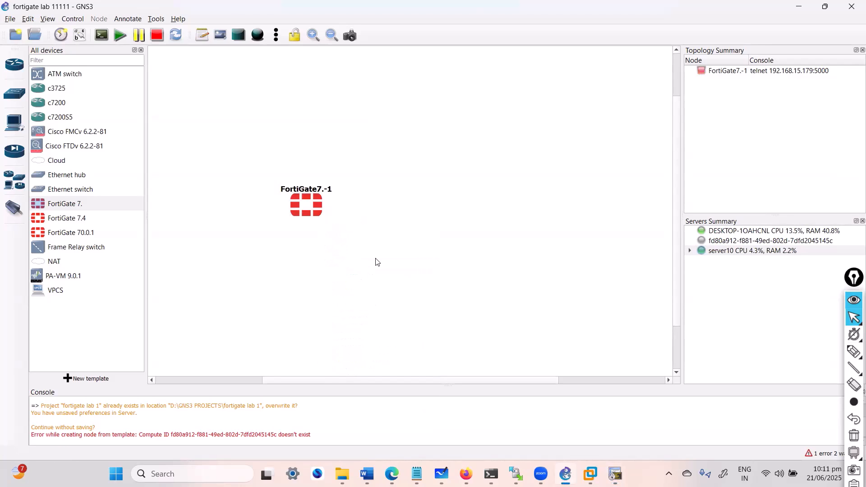